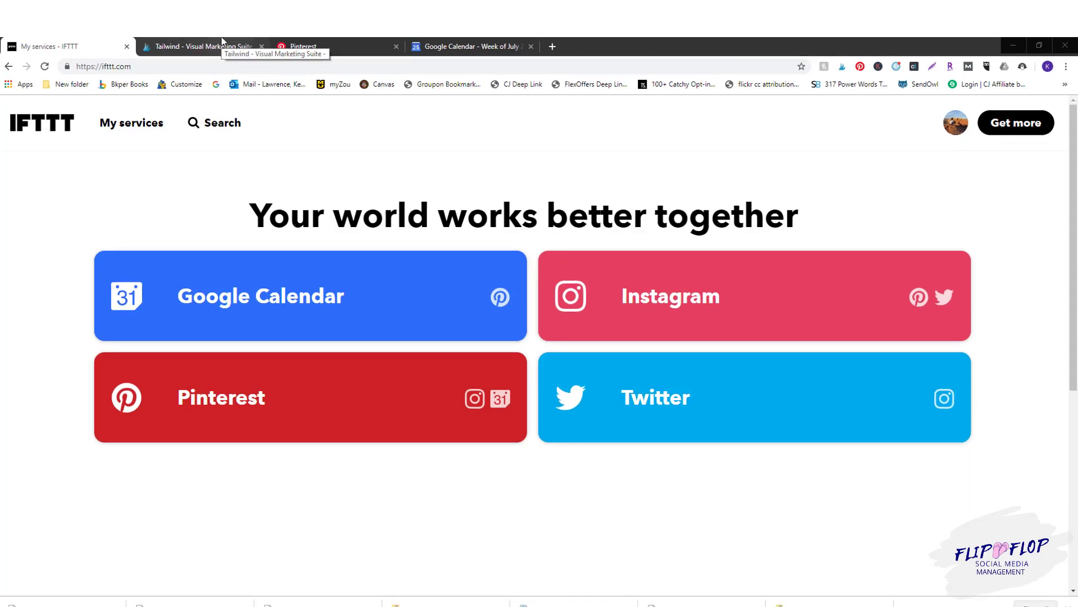
# - View the scheduled pins in Tailwind, return to IFTTT and check the account menu's options
pyautogui.click(221, 43)
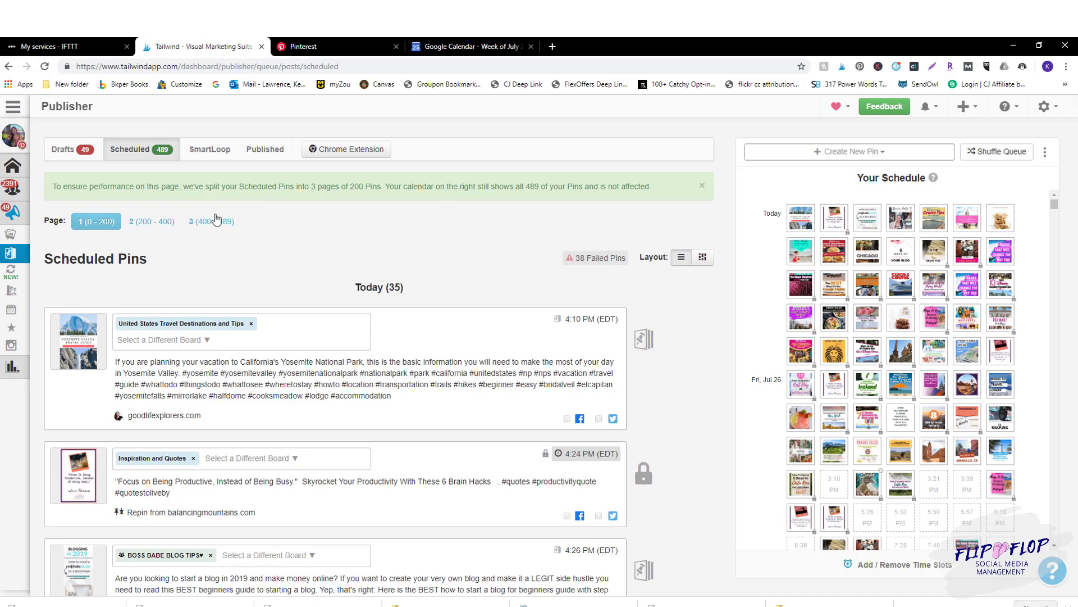
pyautogui.click(85, 42)
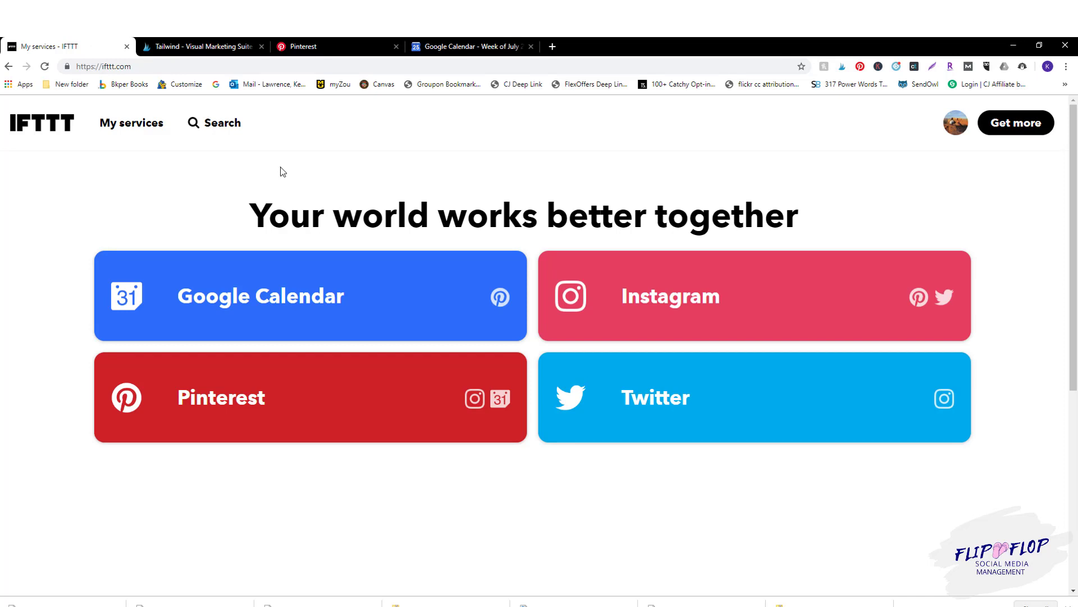
pyautogui.click(950, 134)
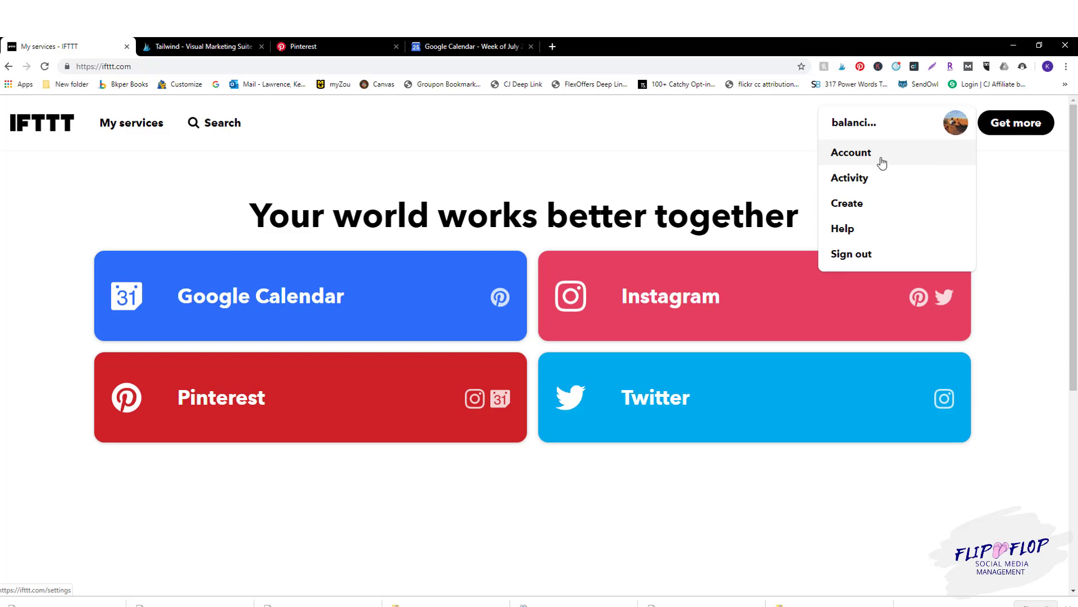
pyautogui.click(467, 192)
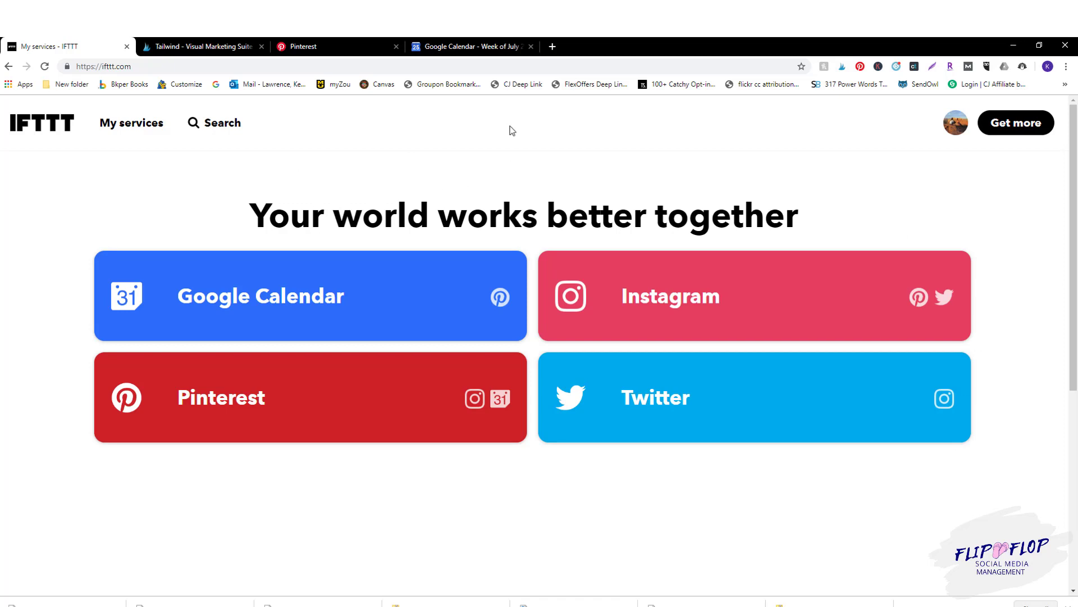
# - Search IFTTT for "pint" and show the matching services
pyautogui.click(1014, 126)
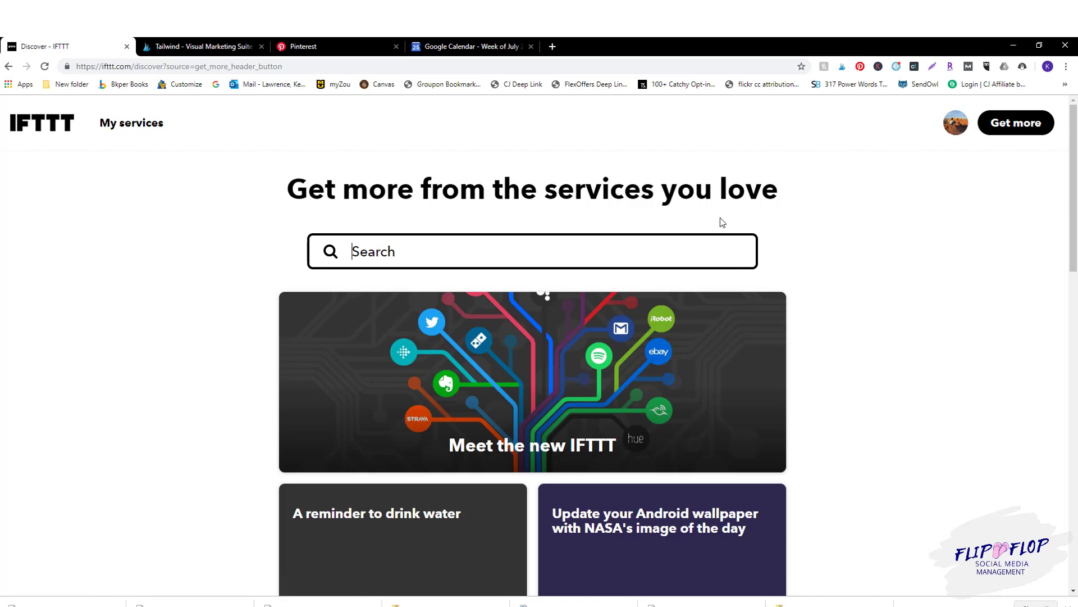
pyautogui.write('pin')
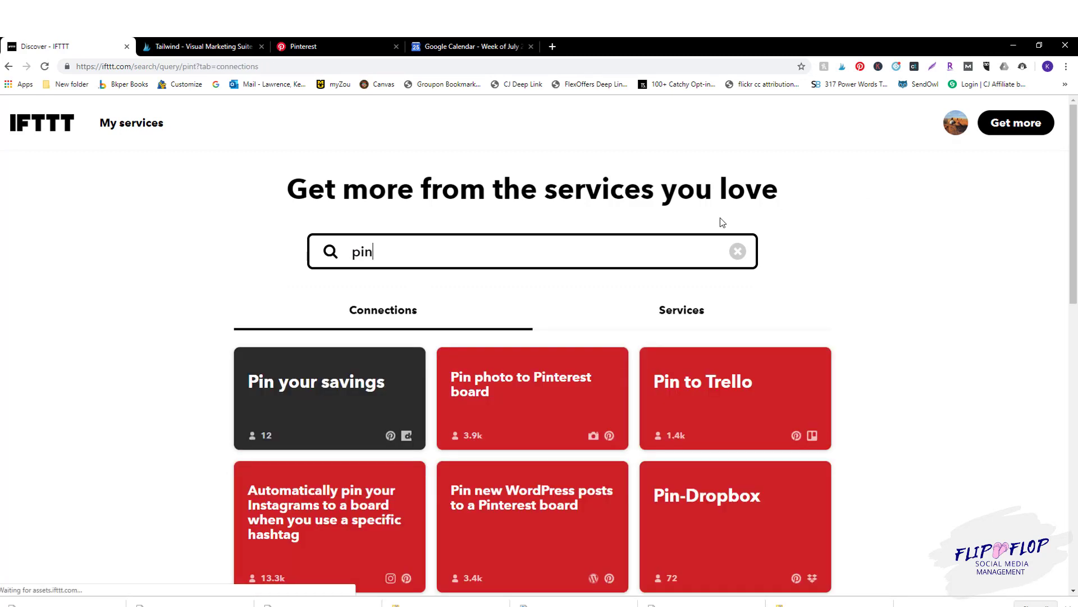
pyautogui.write('t')
pyautogui.click(664, 315)
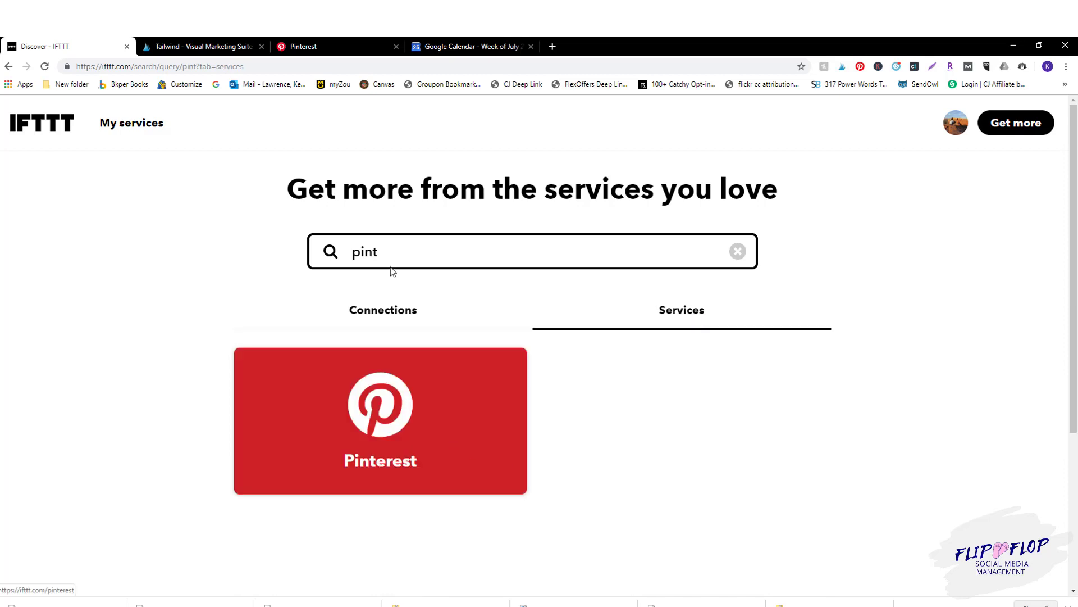
# - Search the services for "google calendar" and return to the My services page
pyautogui.doubleClick(389, 263)
pyautogui.write('googl')
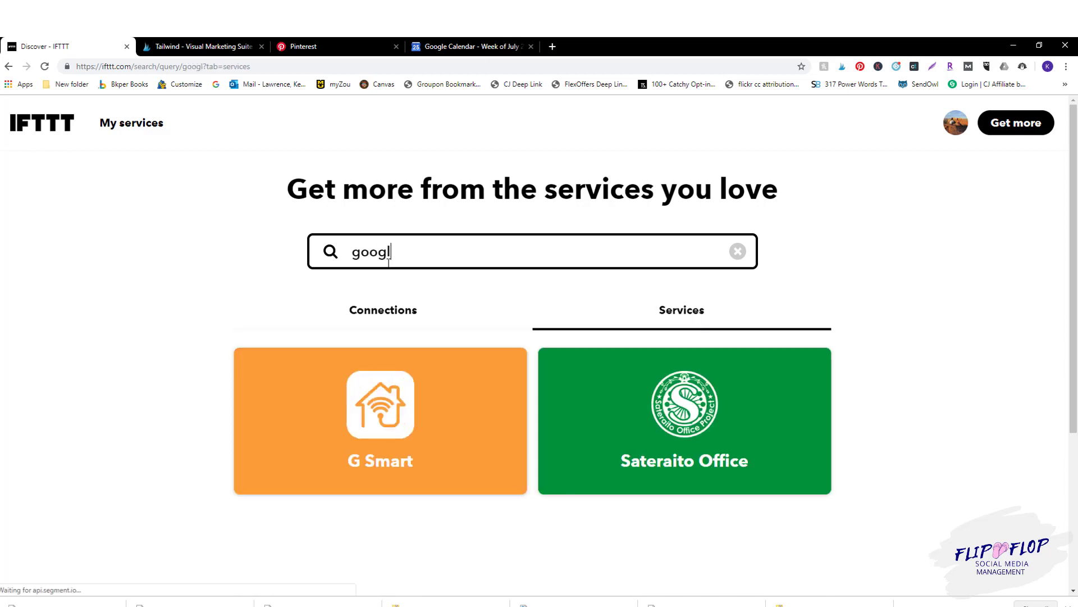
pyautogui.write('e calendar')
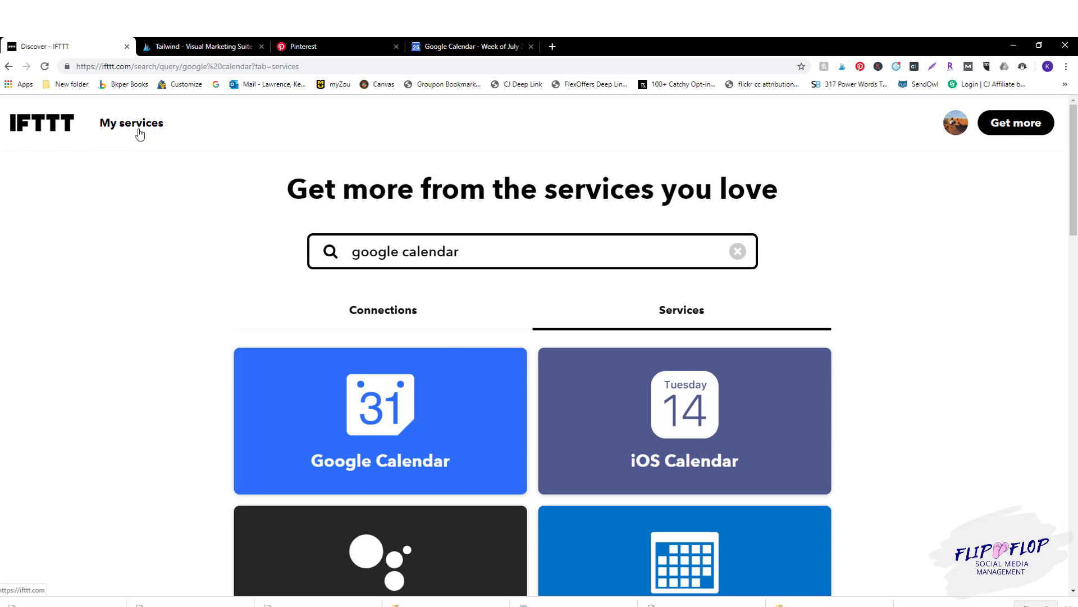
pyautogui.click(140, 134)
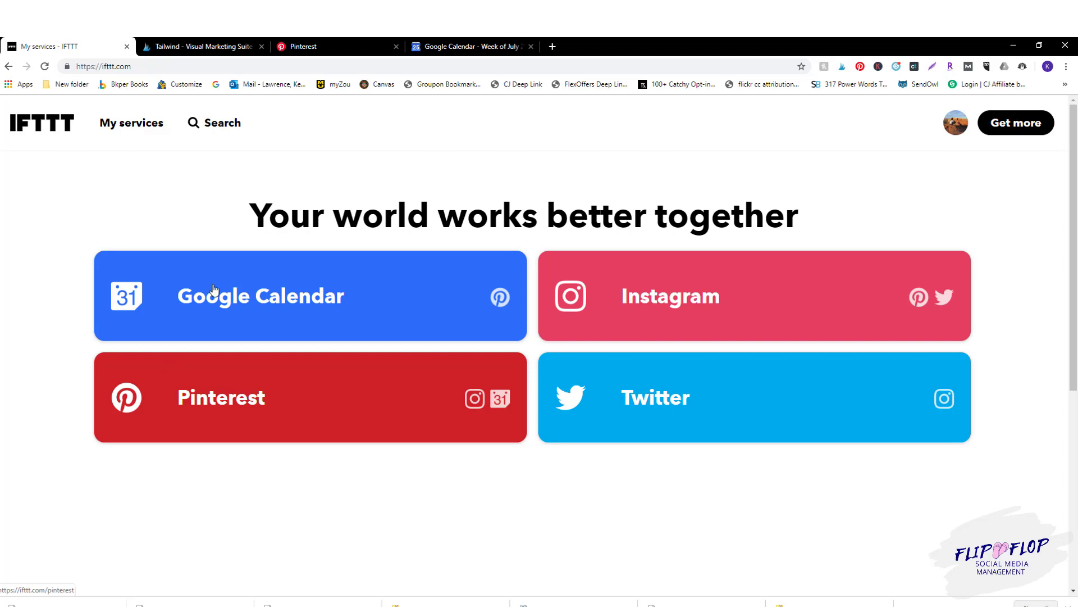
# - Switch to Google Calendar and open the options for adding another calendar
pyautogui.click(497, 41)
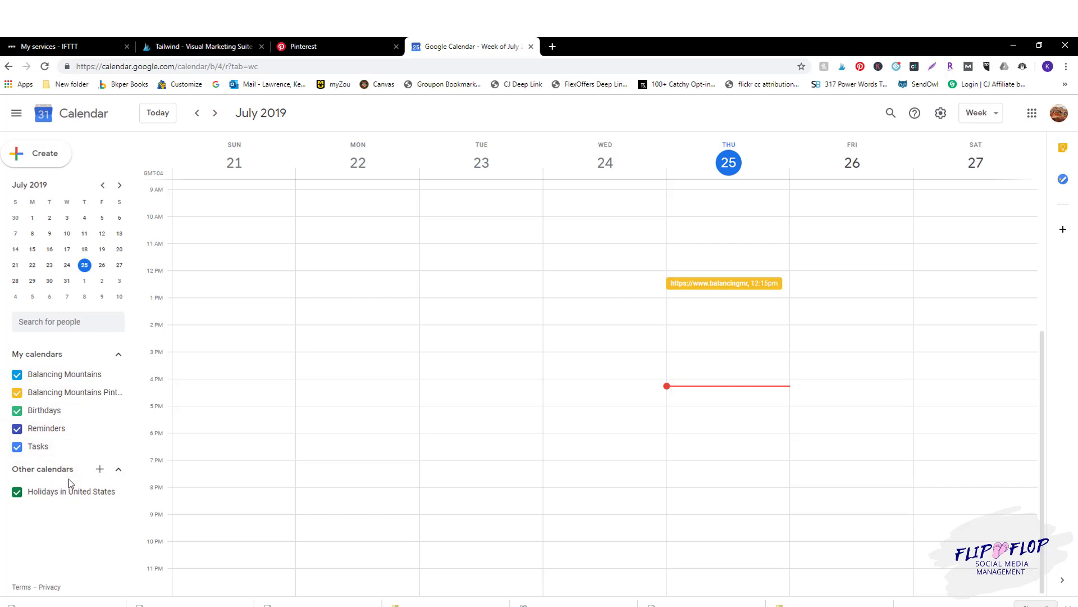
pyautogui.click(100, 469)
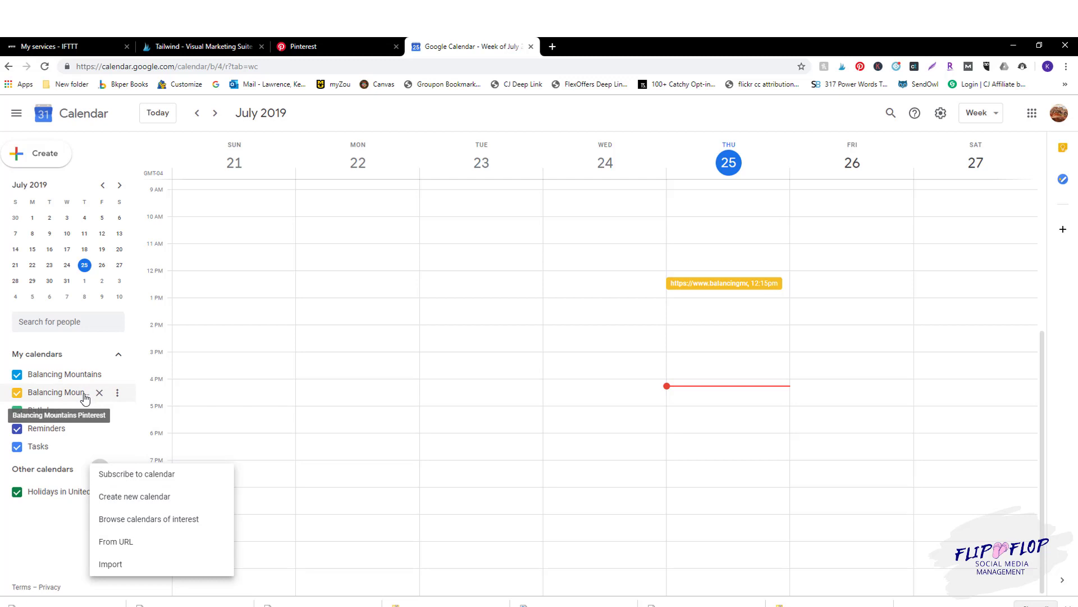
# - Return to IFTTT's My services page and close the Tailwind page
pyautogui.click(359, 43)
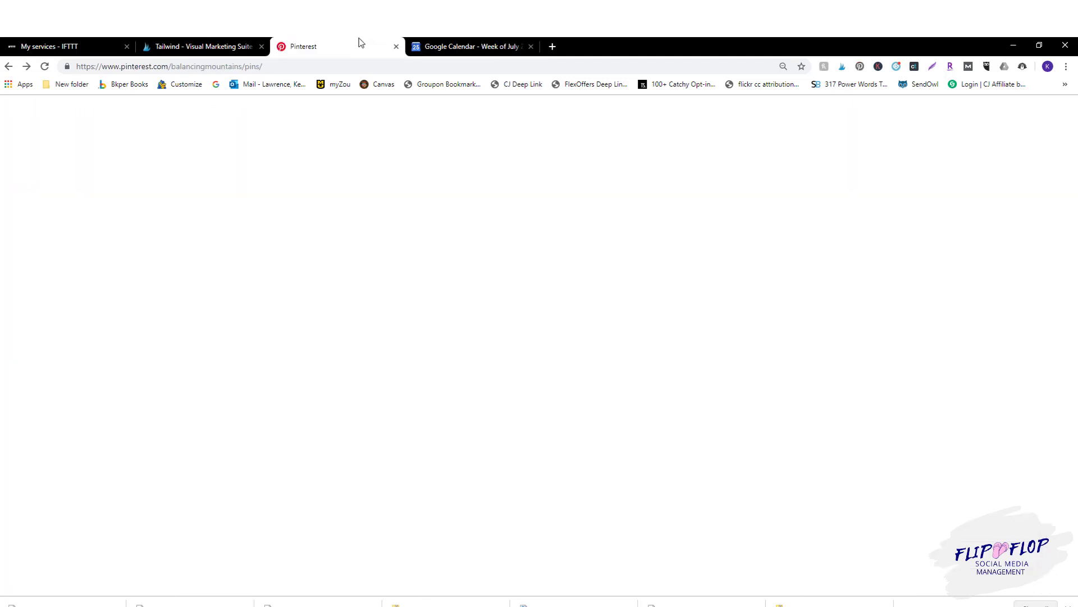
pyautogui.click(200, 43)
pyautogui.click(83, 42)
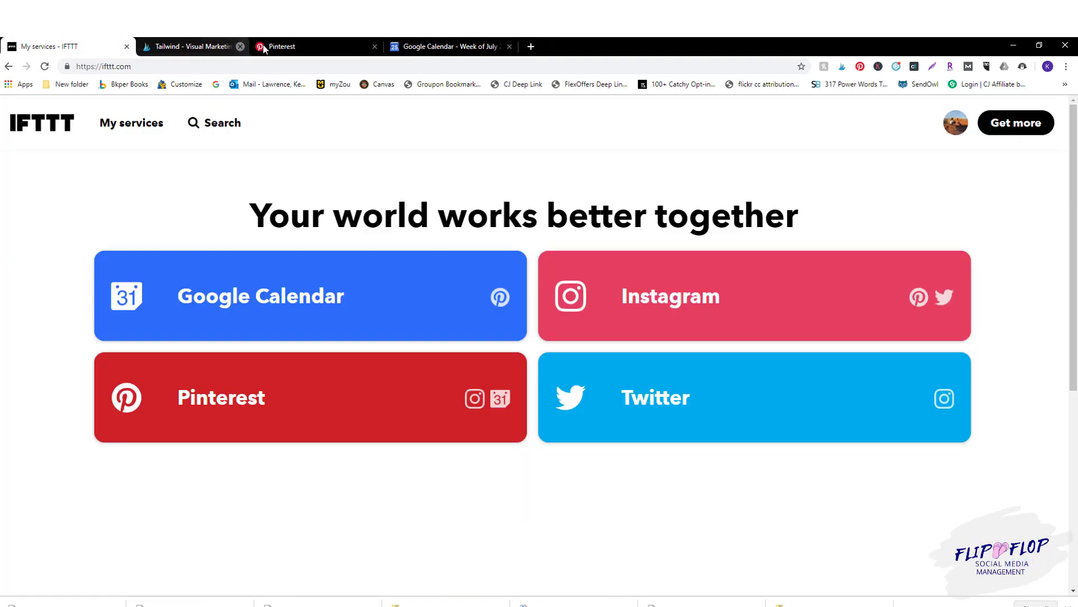
pyautogui.click(240, 46)
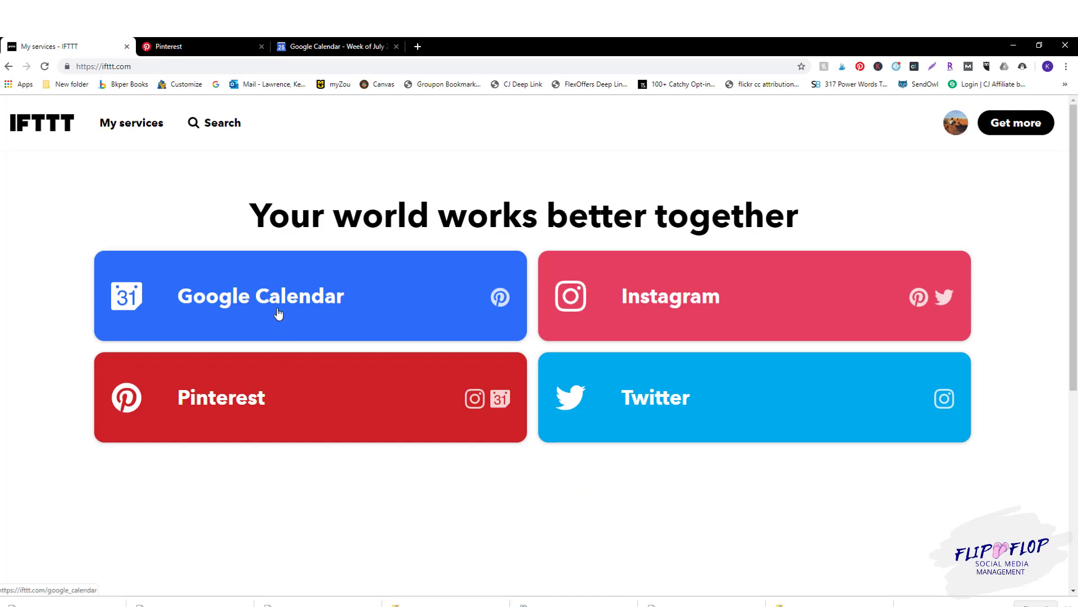
# - Search IFTTT for "schedule posts to pinterest" and open the Schedule Posts To Pinterest connection using Google Calendar
pyautogui.click(230, 120)
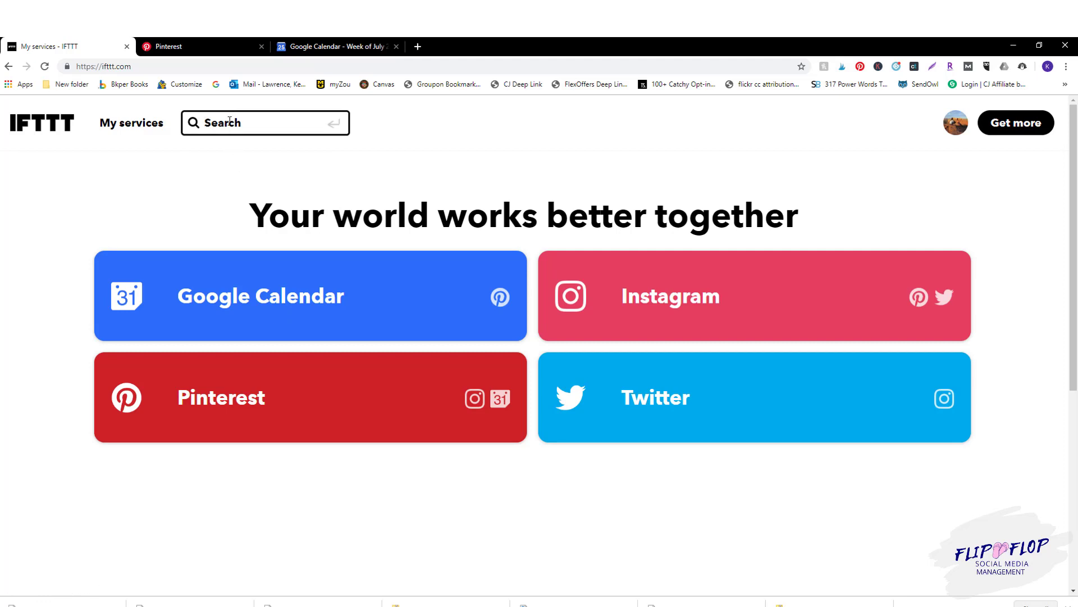
pyautogui.write('schedule posts to pi')
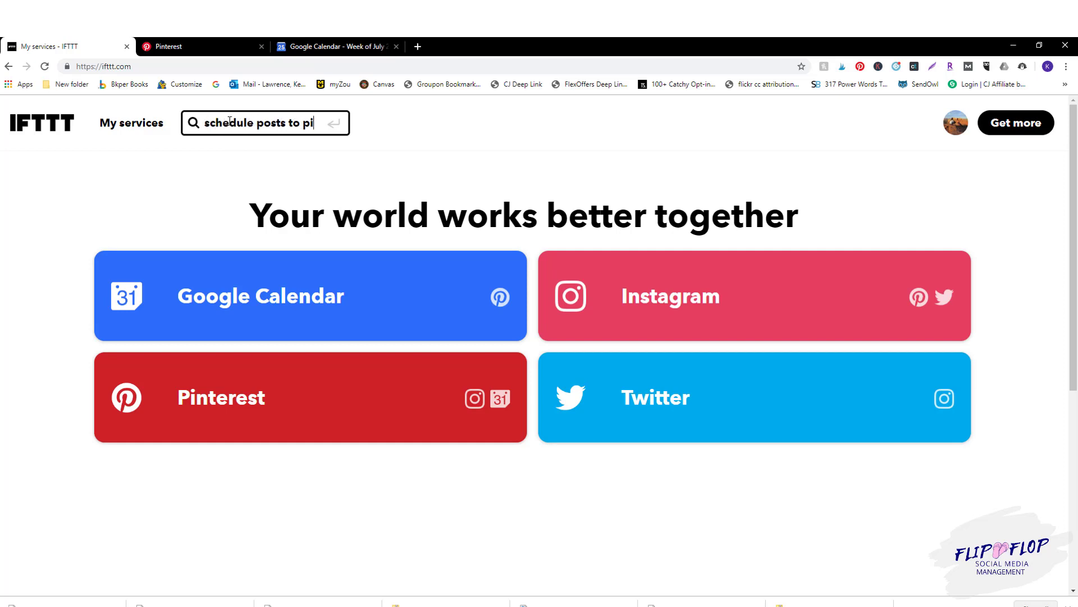
pyautogui.write('nterest')
pyautogui.press('Return')
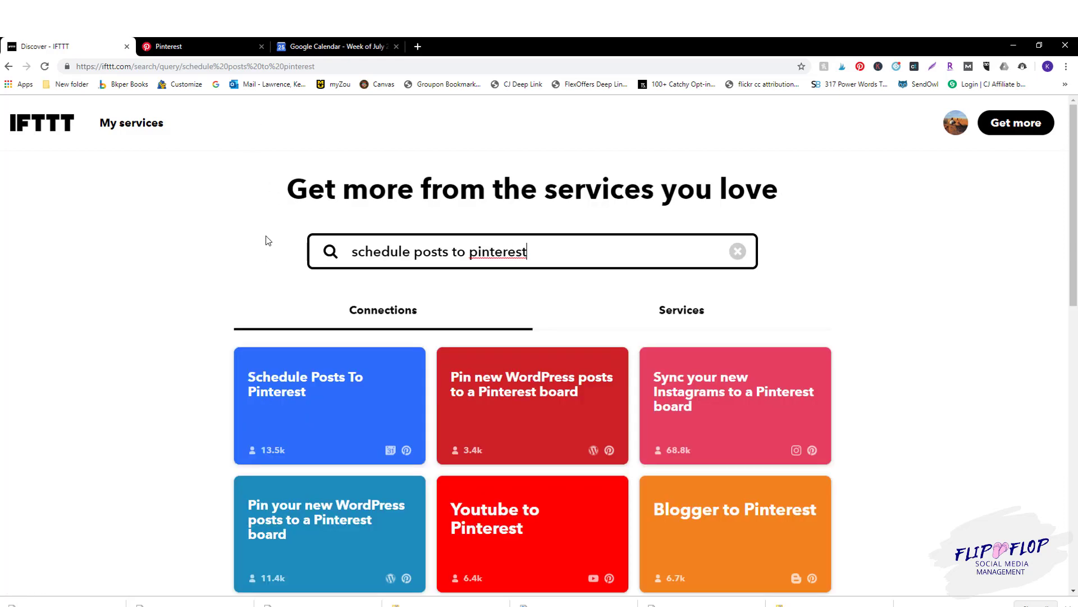
pyautogui.click(308, 421)
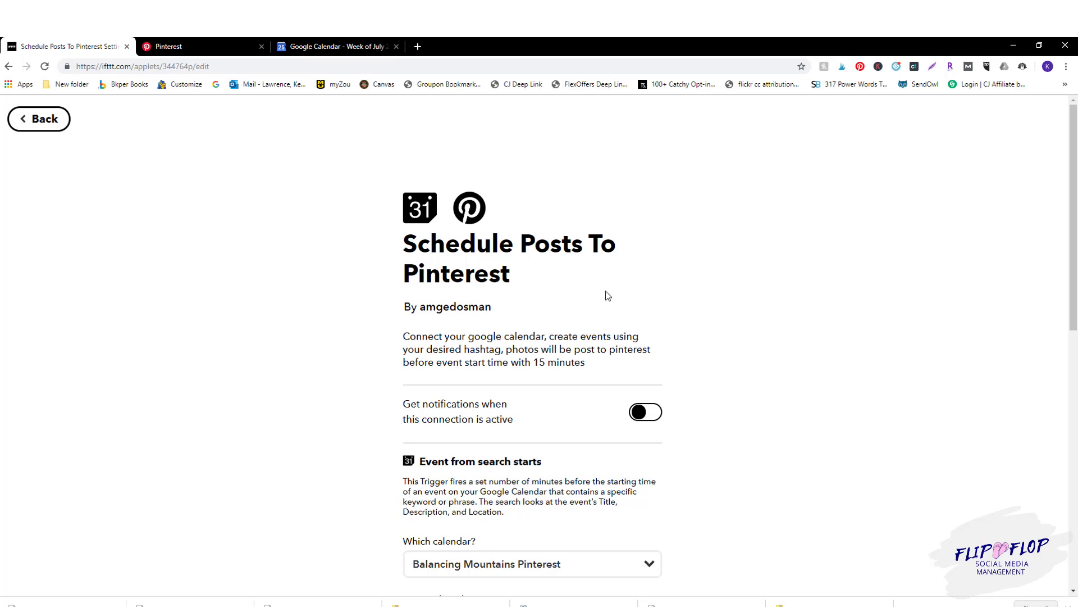
# - Review the connection's trigger settings and check which calendars it offers
pyautogui.scroll(-2, 786, 338)
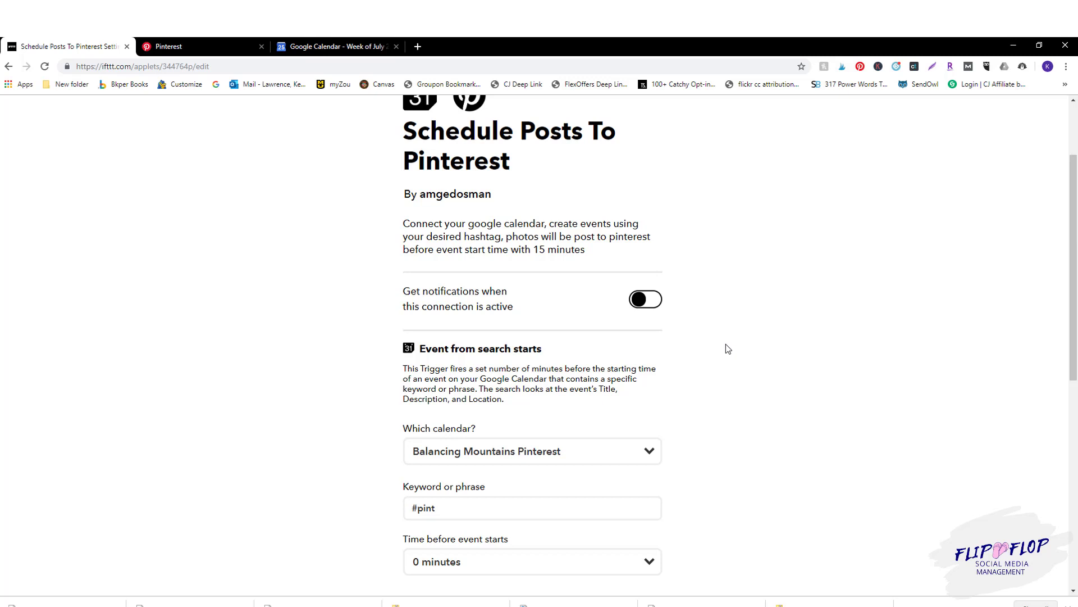
pyautogui.scroll(-1, 534, 364)
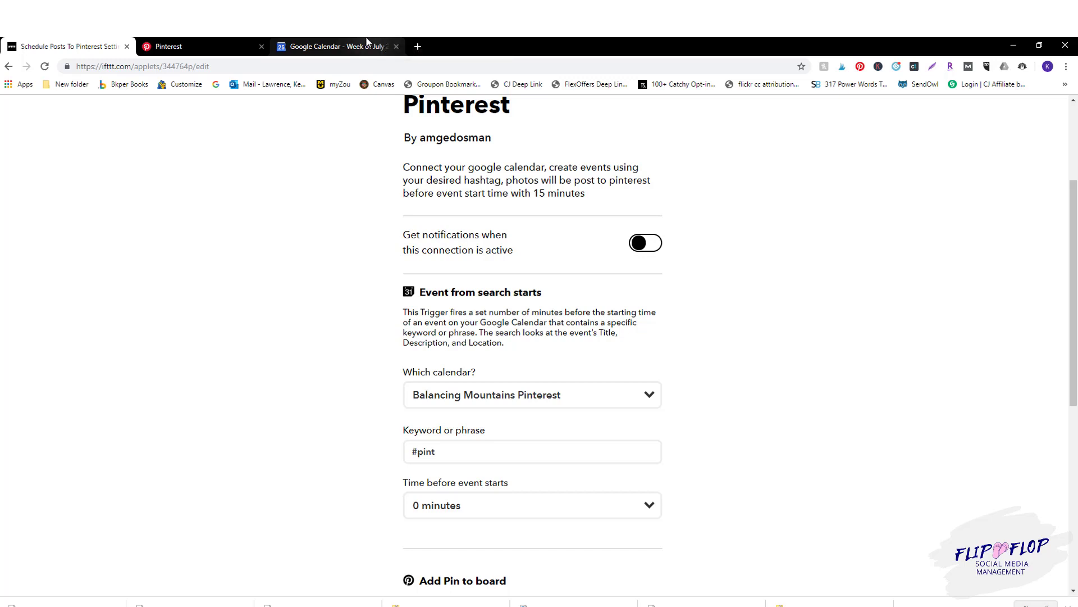
pyautogui.click(599, 399)
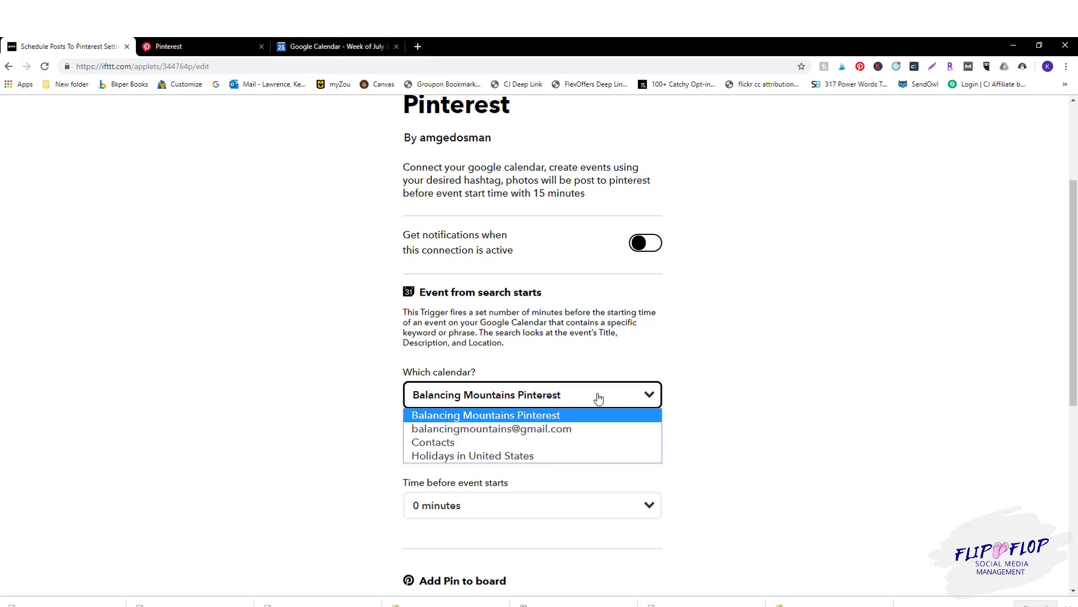
pyautogui.click(598, 398)
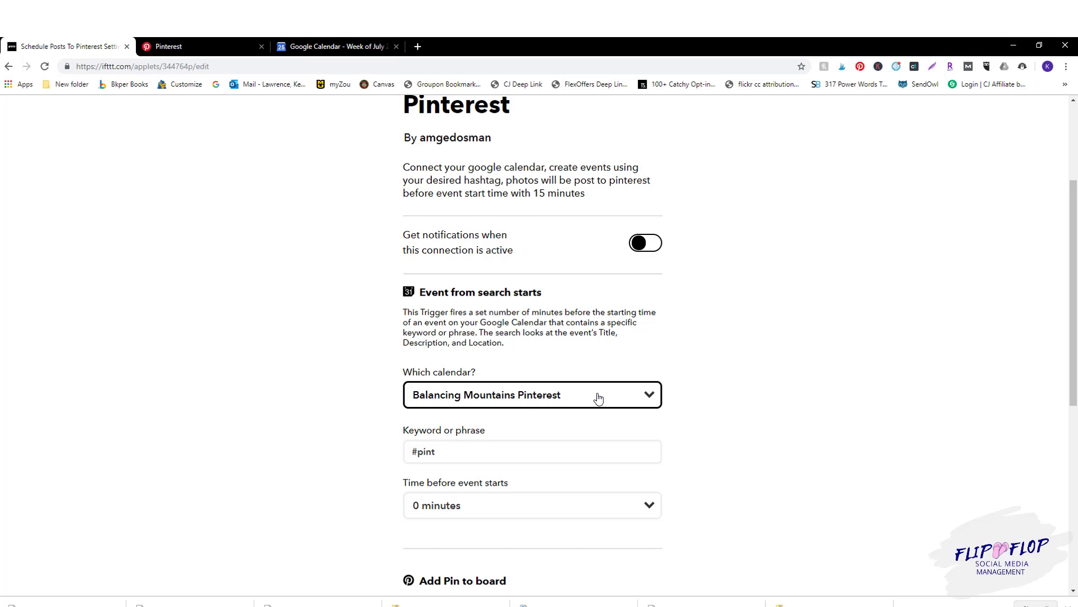
# - Set the trigger's keyword or phrase to #quotes, checking the board names on Pinterest
pyautogui.click(490, 454)
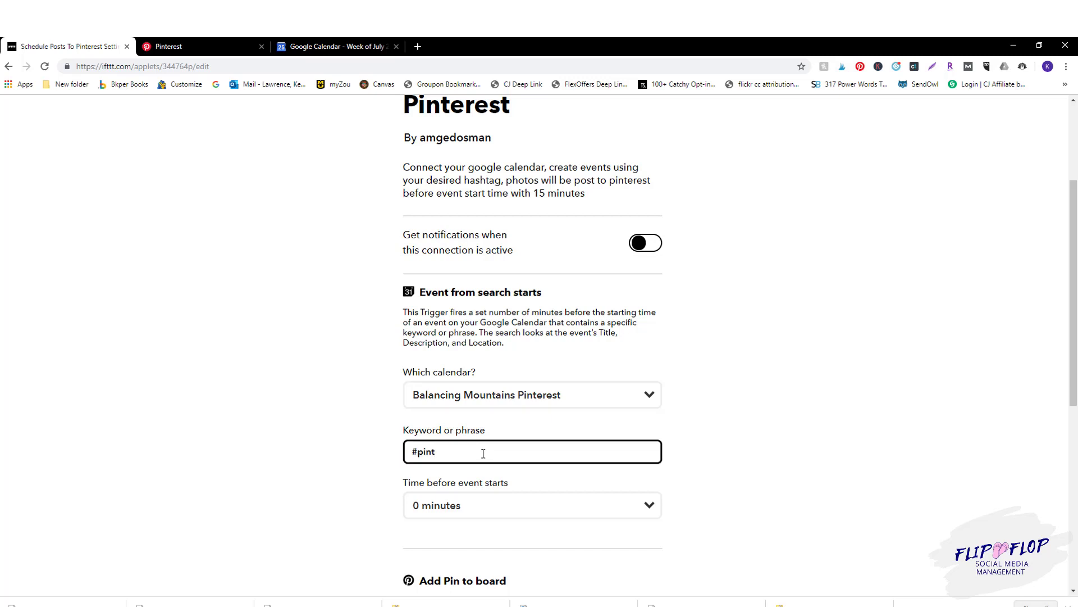
pyautogui.press('BackSpace')
pyautogui.press('BackSpace')
pyautogui.press('BackSpace')
pyautogui.click(242, 46)
pyautogui.click(486, 272)
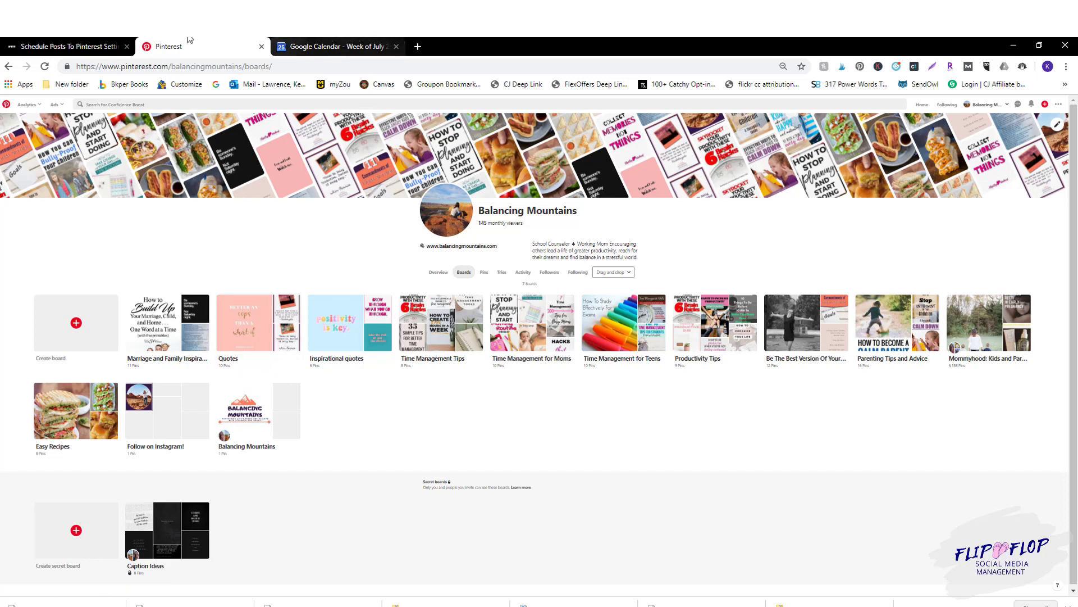
pyautogui.click(48, 39)
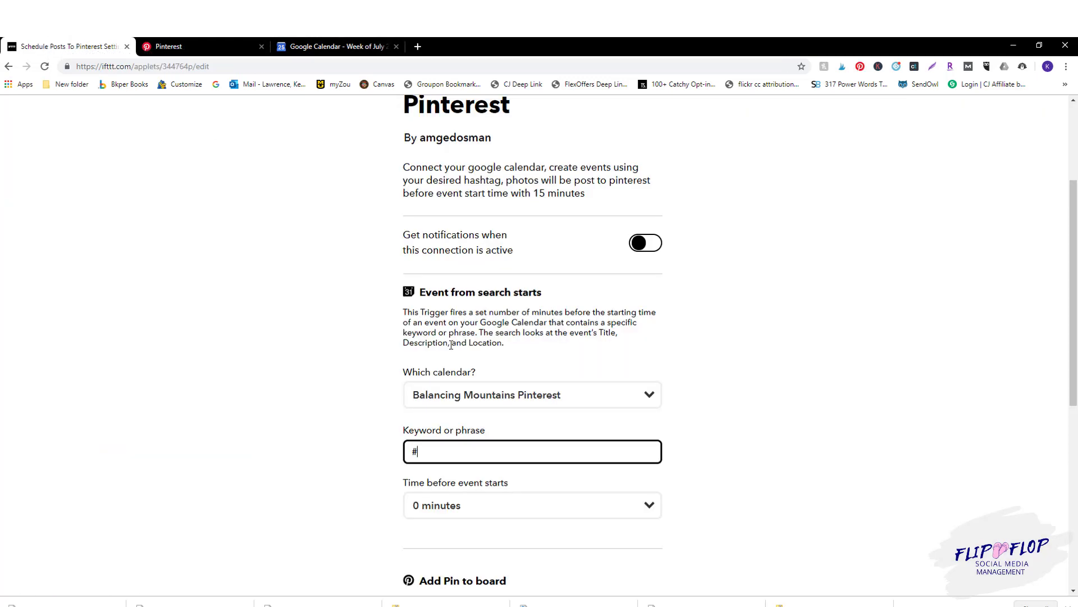
pyautogui.write('quotes')
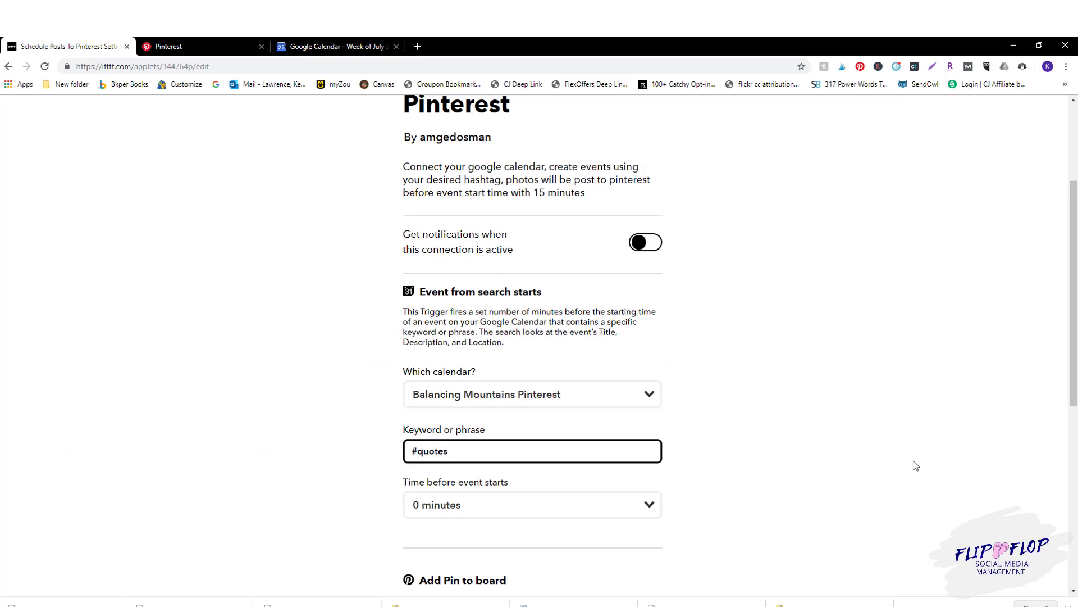
# - Check the choices offered for the time before the event starts
pyautogui.scroll(-4, 914, 465)
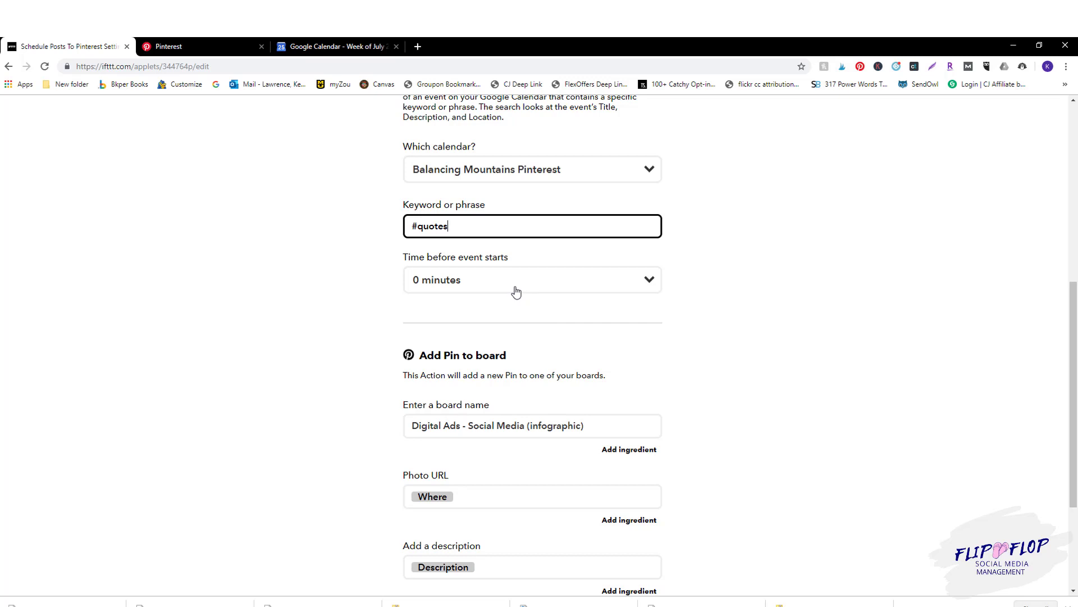
pyautogui.click(516, 292)
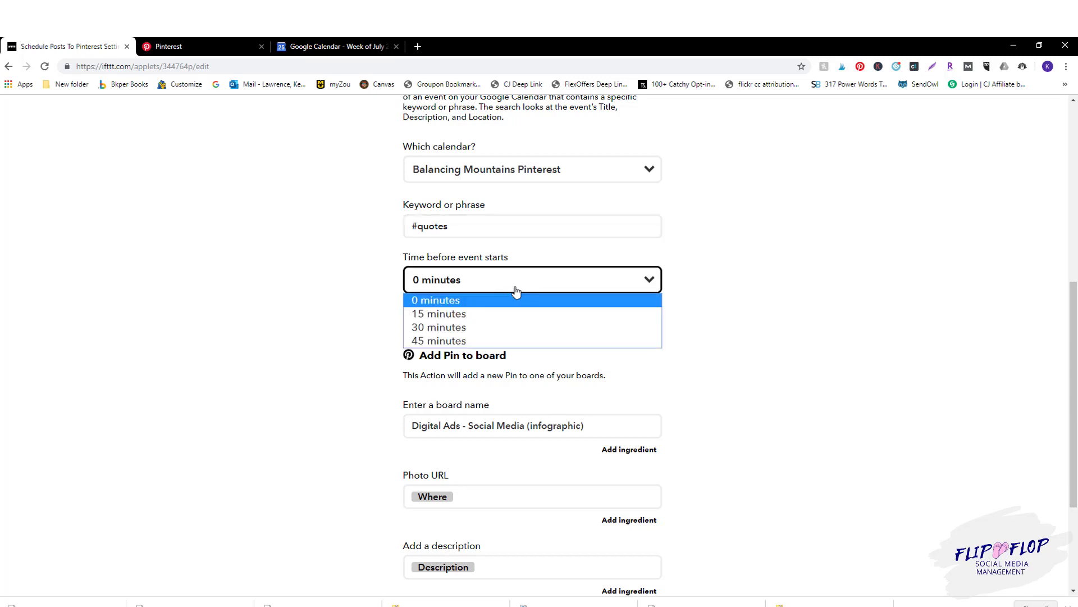
pyautogui.click(515, 291)
pyautogui.click(492, 325)
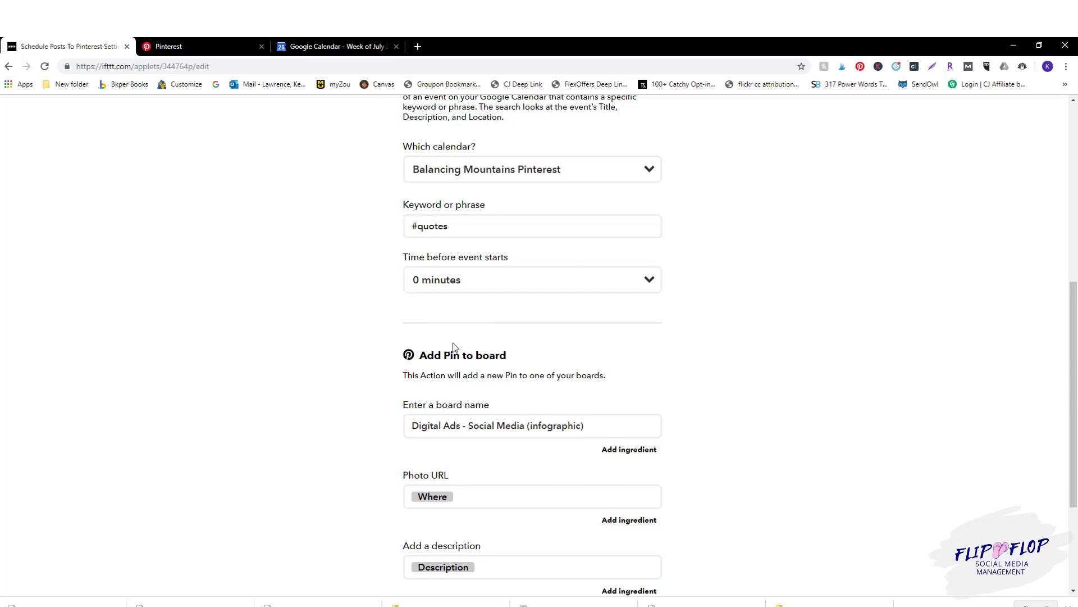
# - Replace the board name in the Add Pin to board action with Quotes, checking the name on Pinterest
pyautogui.scroll(-2, 455, 347)
pyautogui.click(461, 308)
pyautogui.tripleClick(461, 308)
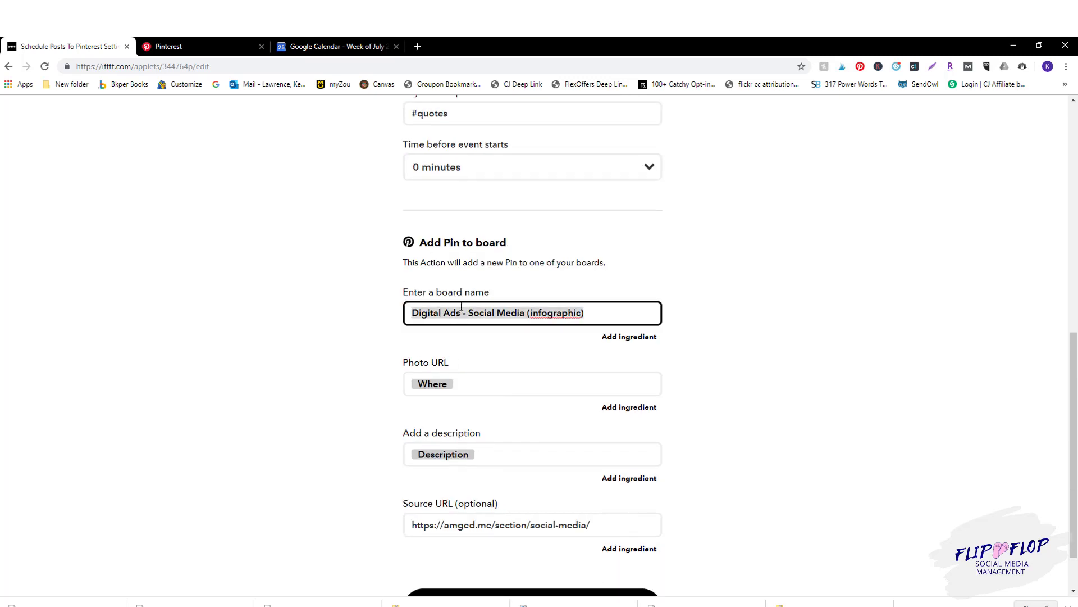
pyautogui.click(233, 45)
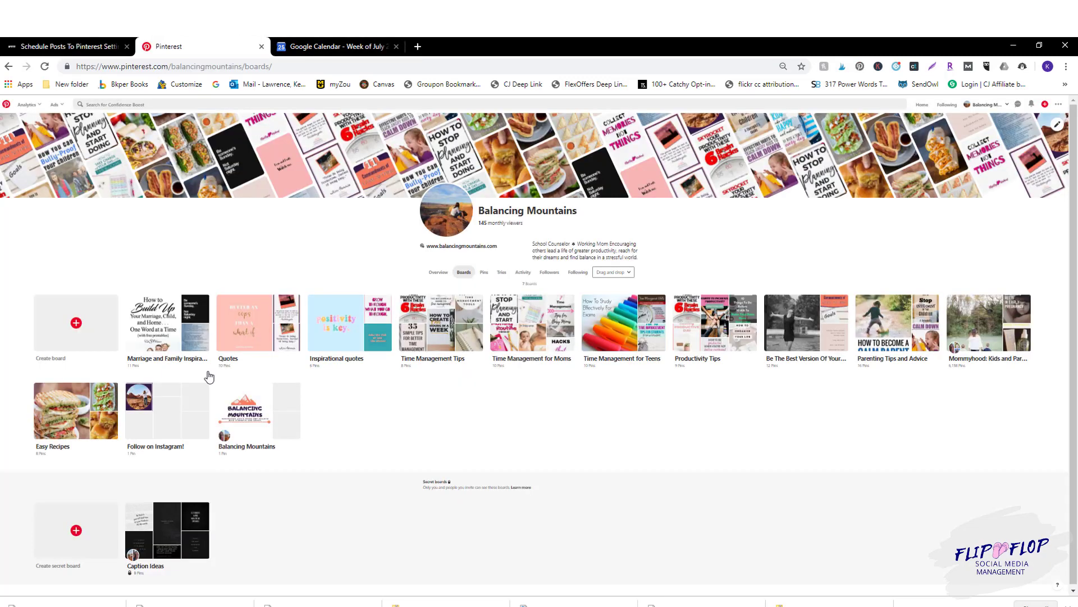
pyautogui.click(113, 47)
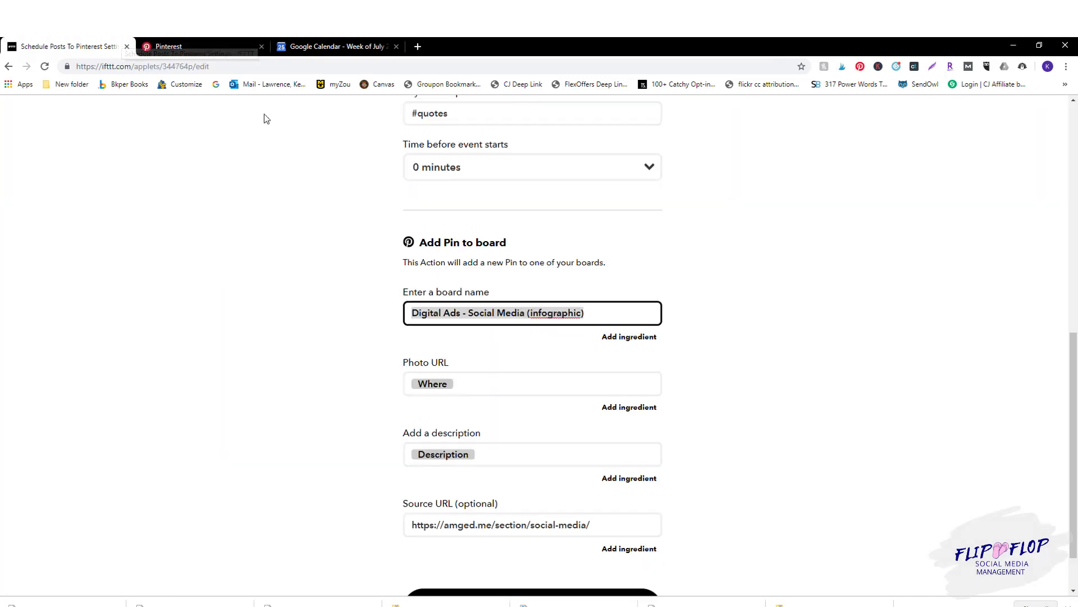
pyautogui.write('Quotes')
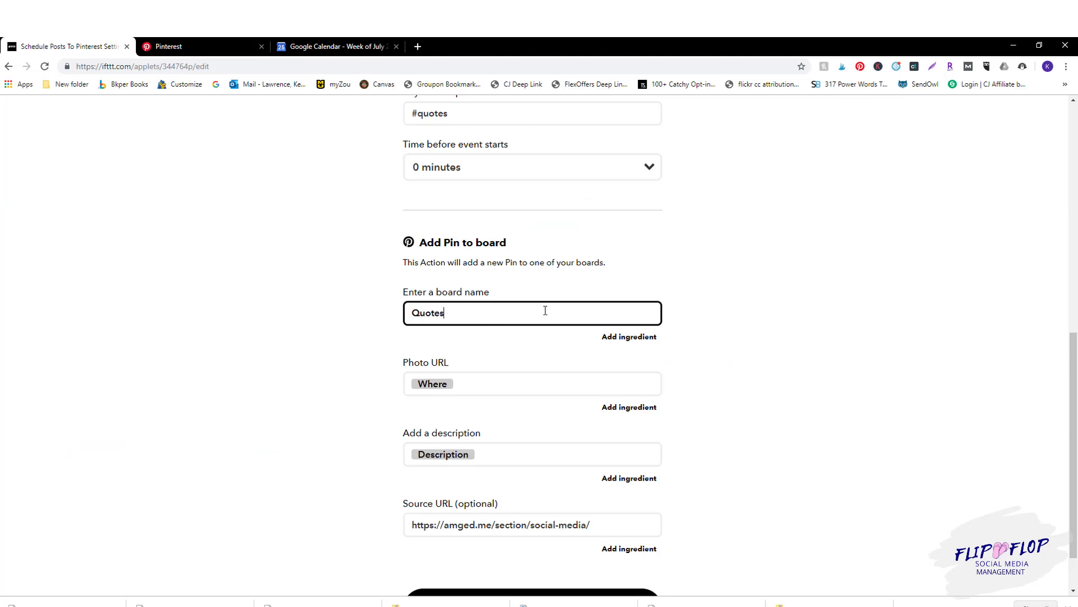
pyautogui.scroll(-1, 547, 334)
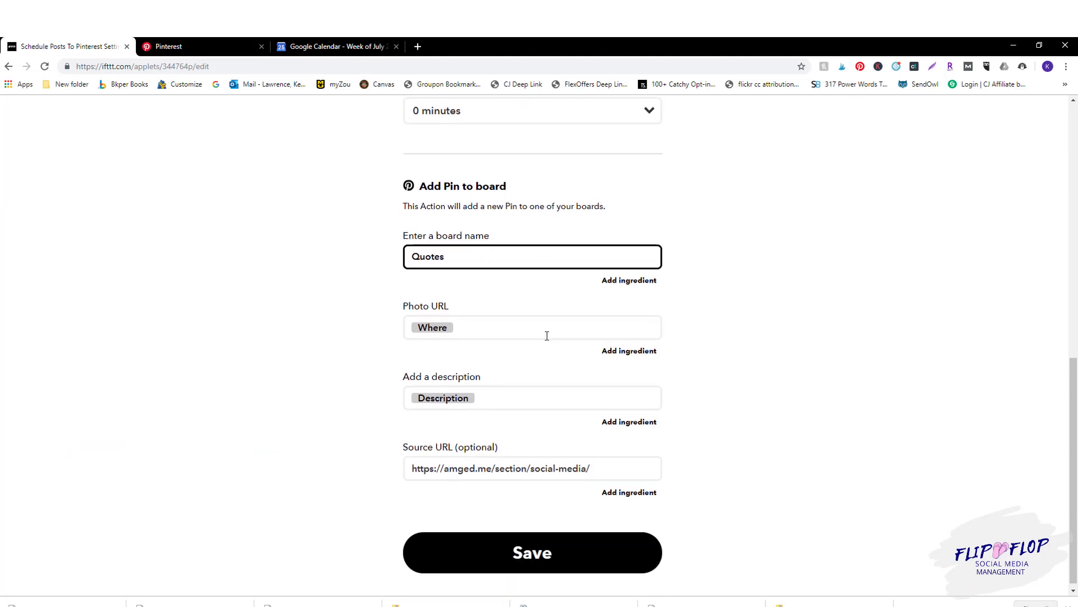
# - Replace the source URL in the Add Pin to board action with the Title ingredient and save the connection
pyautogui.click(513, 293)
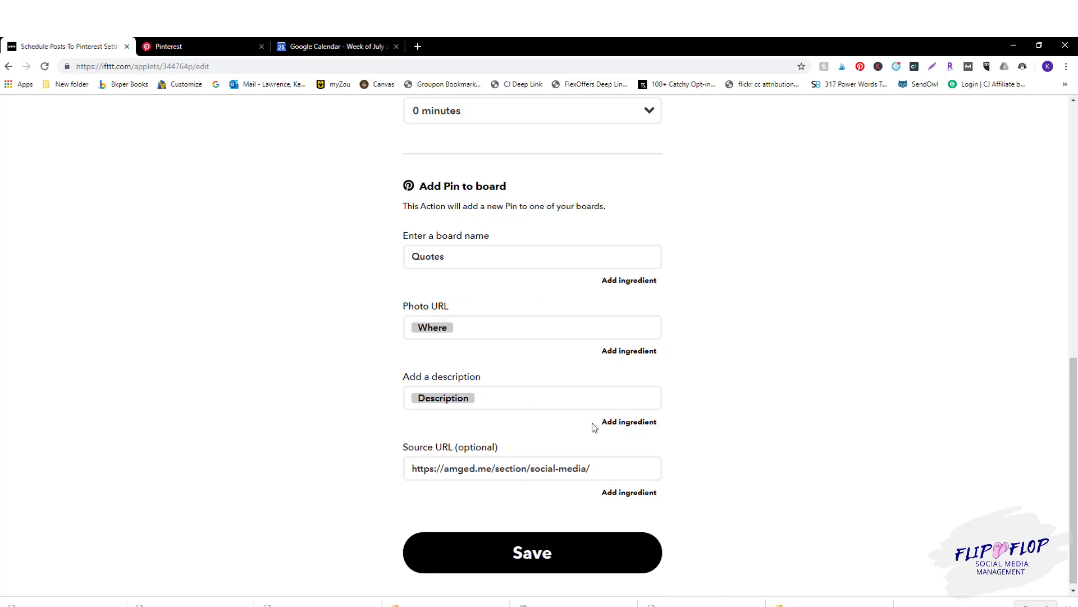
pyautogui.click(585, 396)
pyautogui.click(772, 392)
pyautogui.click(628, 469)
pyautogui.moveTo(629, 470); pyautogui.dragTo(371, 457)
pyautogui.press('BackSpace')
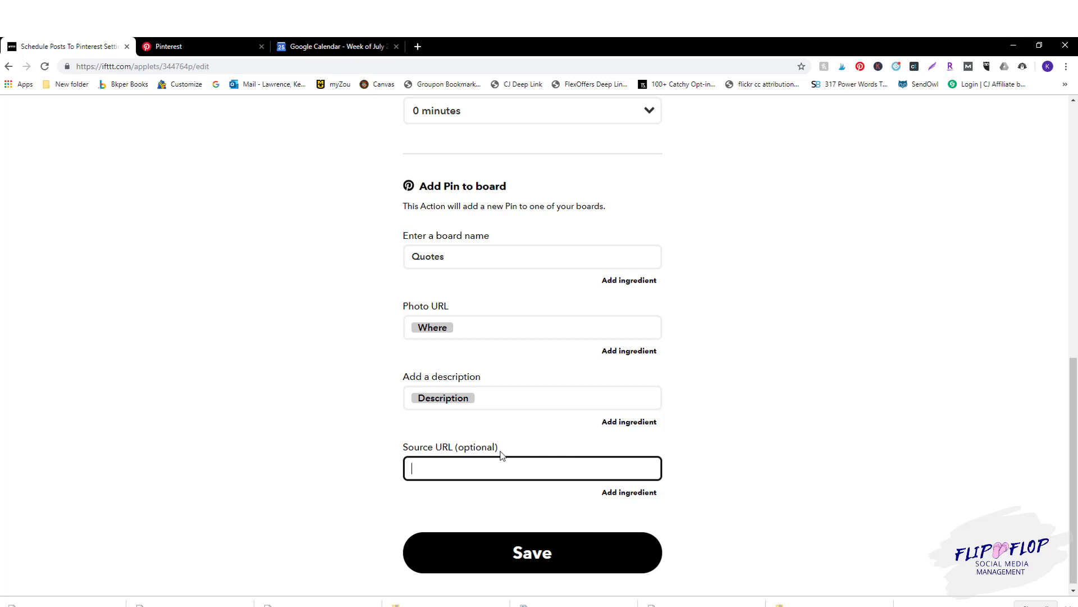
pyautogui.click(647, 495)
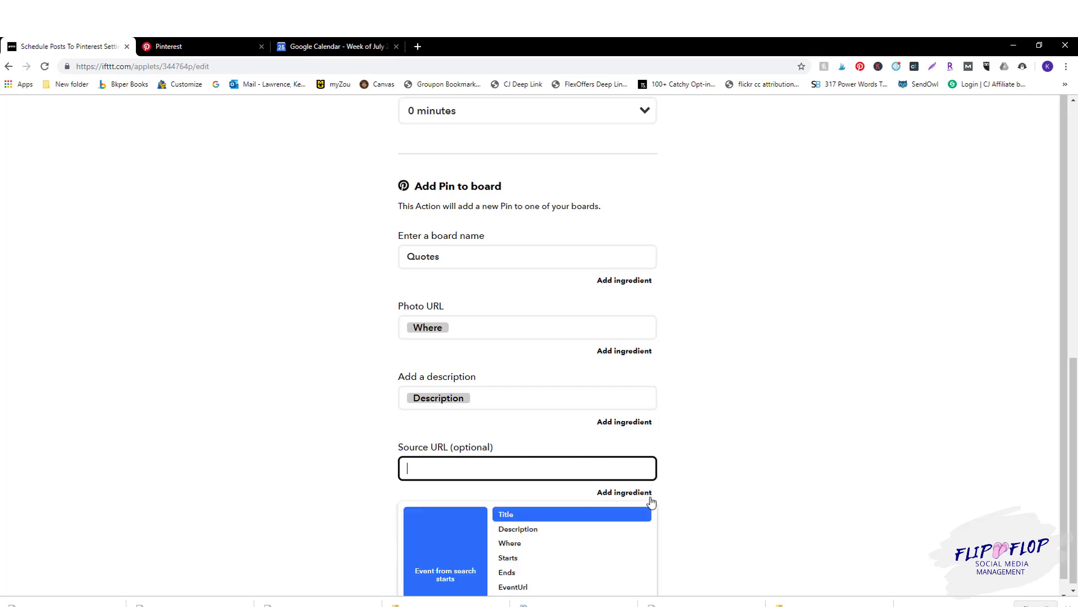
pyautogui.click(596, 516)
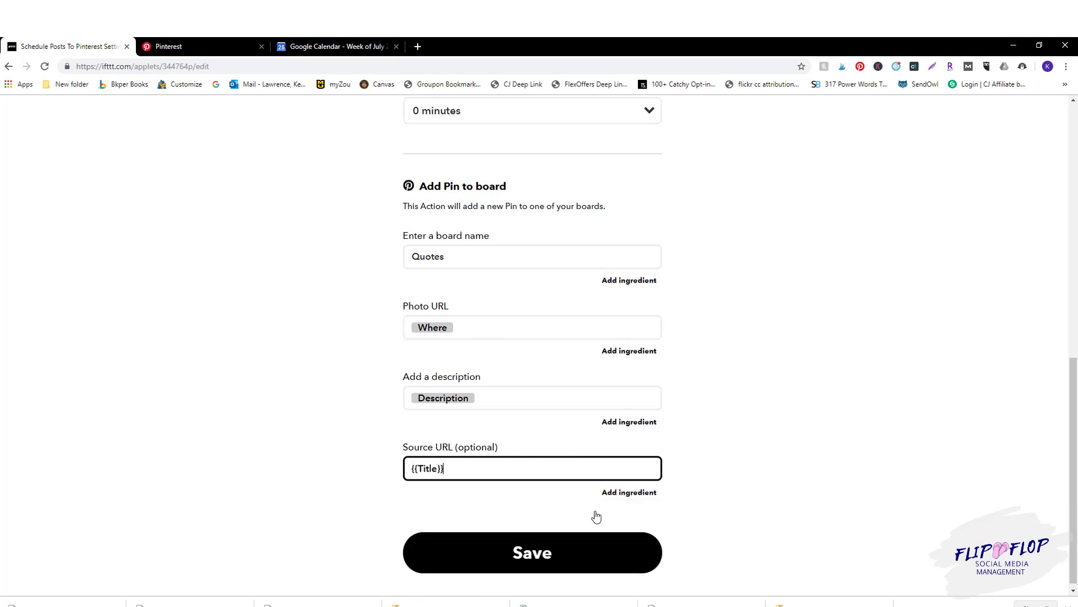
pyautogui.click(554, 559)
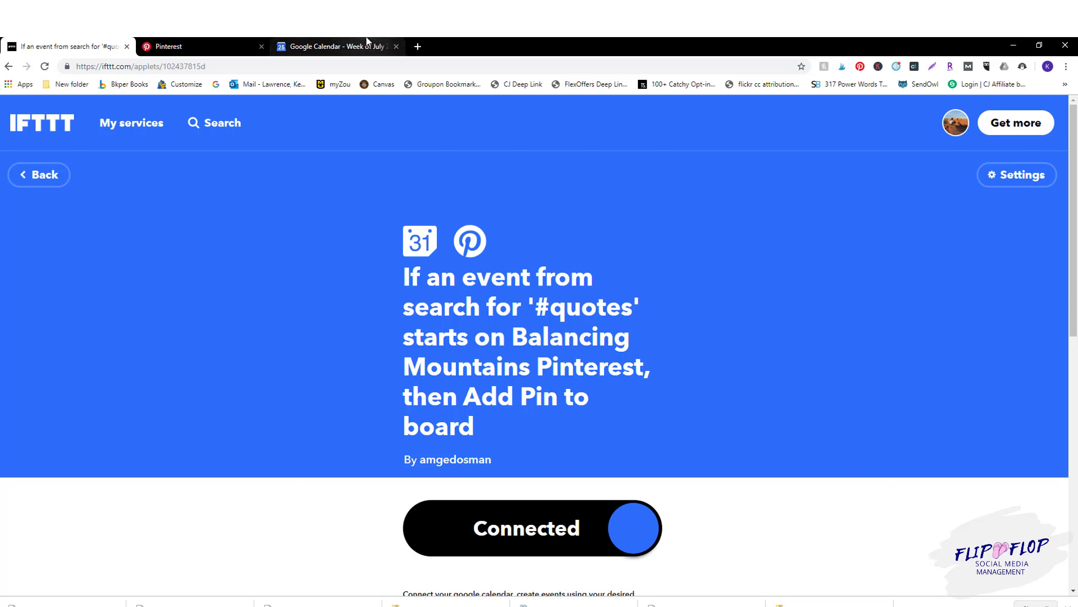
# - Switch to Google Calendar, placing its tab beside the IFTTT one, and start a new event
pyautogui.moveTo(370, 42); pyautogui.dragTo(238, 36)
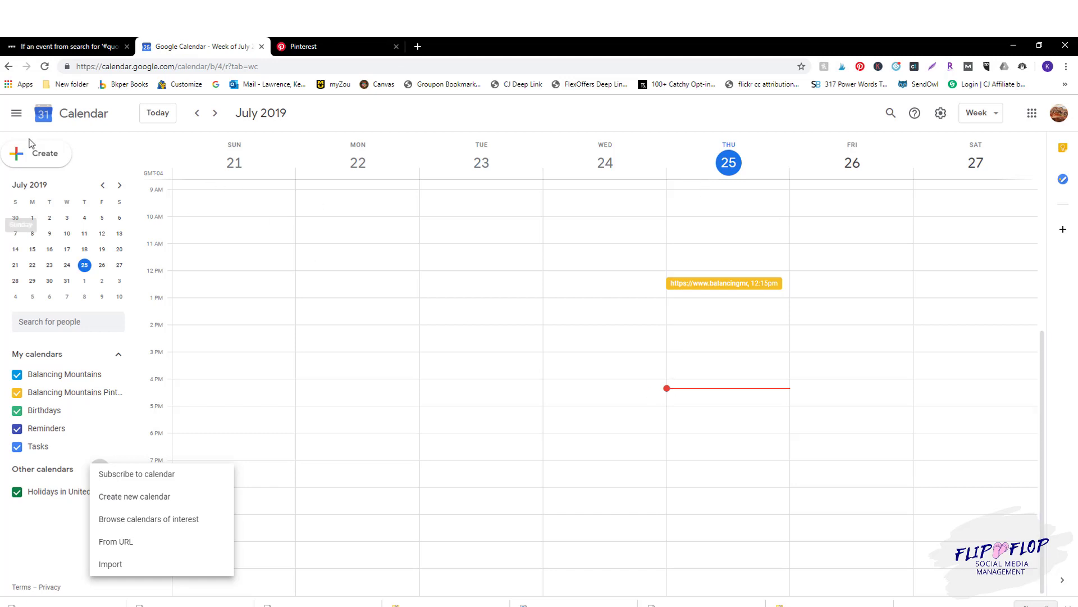
pyautogui.click(32, 167)
pyautogui.click(32, 167)
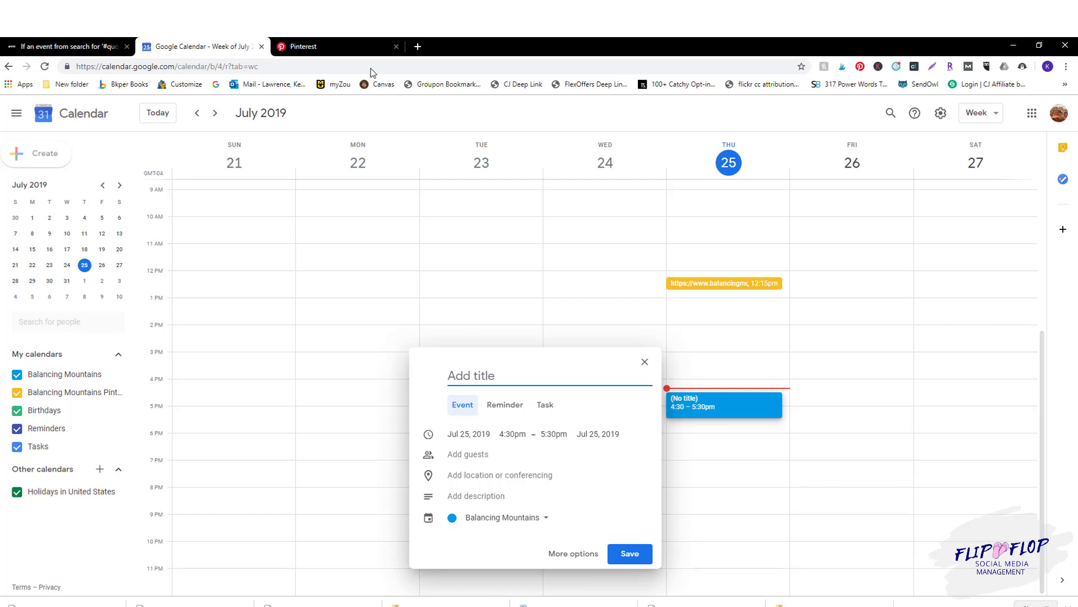
# - Open Google Photos in a new browser tab under the Balancing Mountains Google account
pyautogui.click(325, 45)
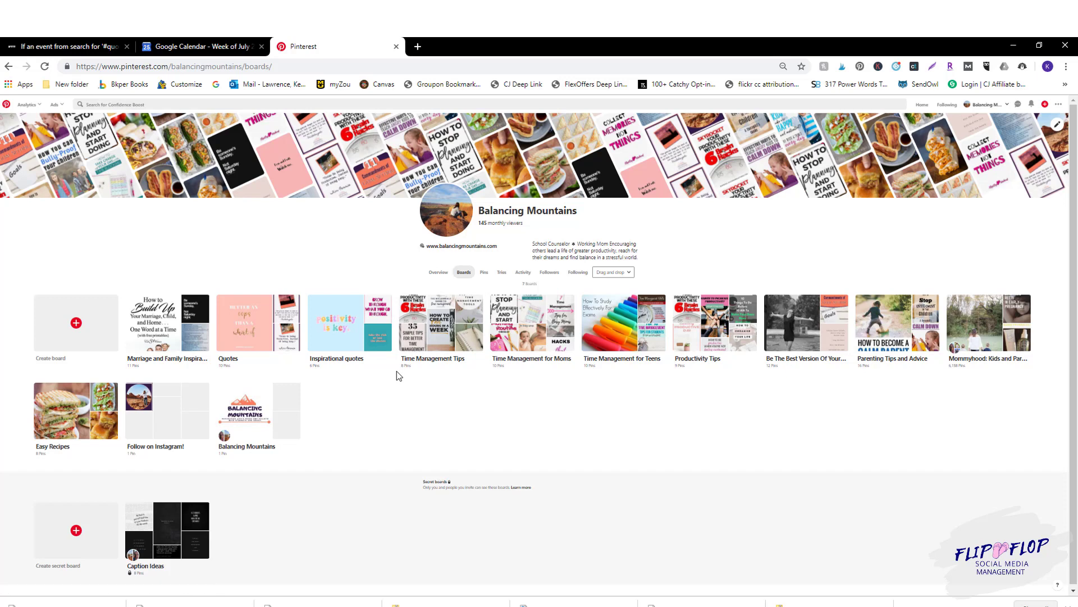
pyautogui.click(416, 47)
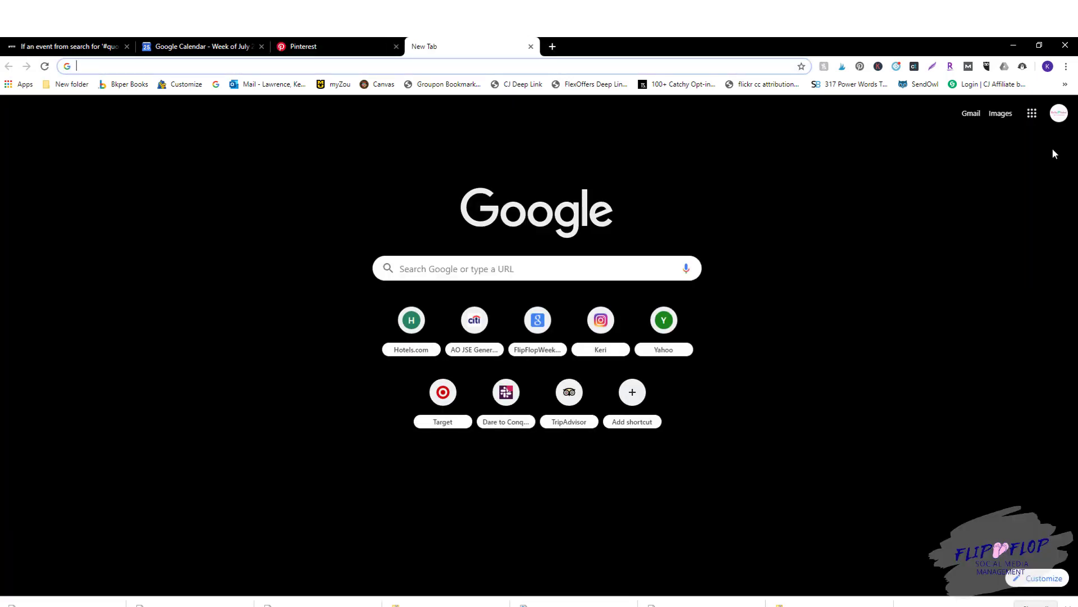
pyautogui.click(1060, 113)
pyautogui.scroll(-2, 1037, 285)
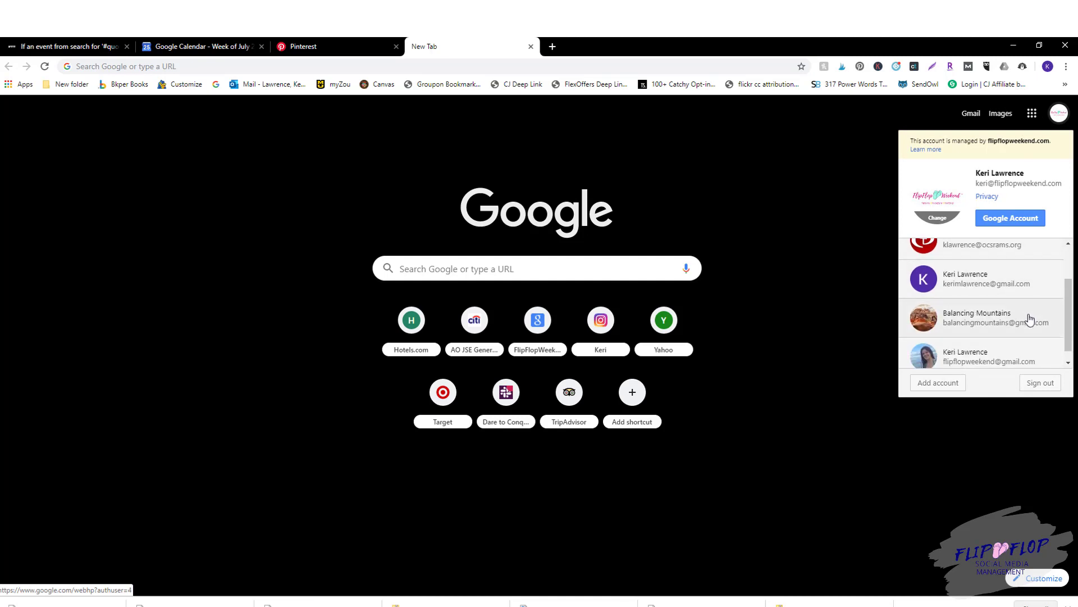
pyautogui.click(1030, 319)
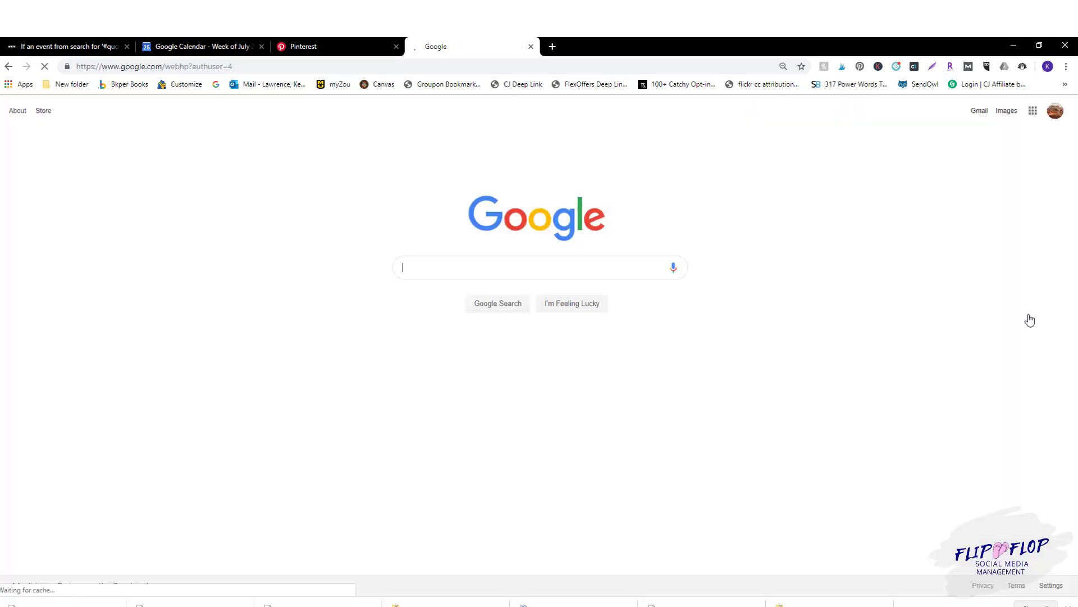
pyautogui.click(1034, 111)
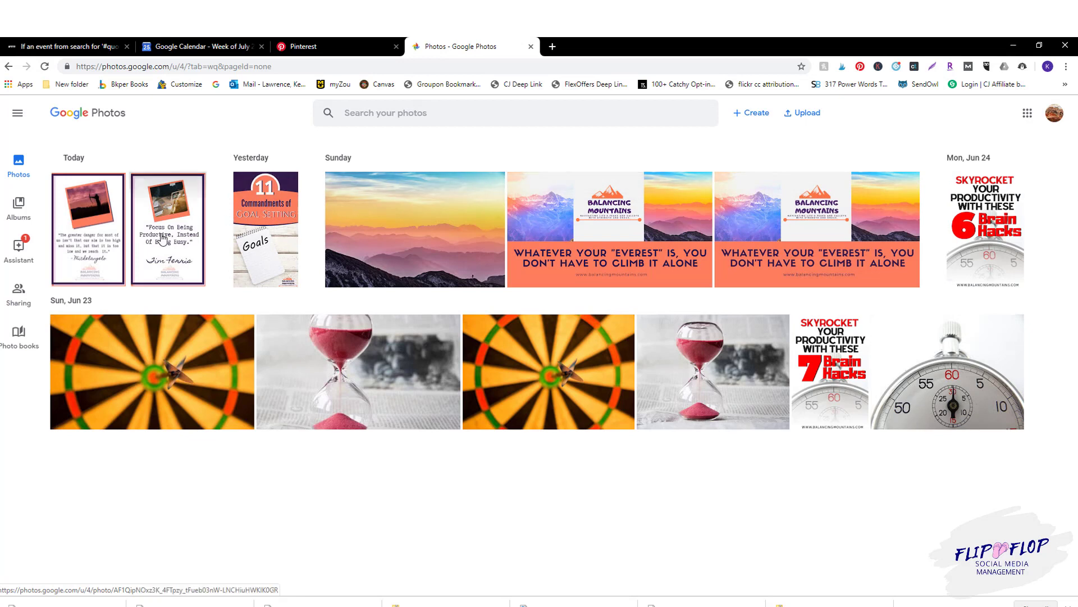
# - Open the Michelangelo quote photo from Google Photos as a standalone image in its own tab
pyautogui.click(103, 246)
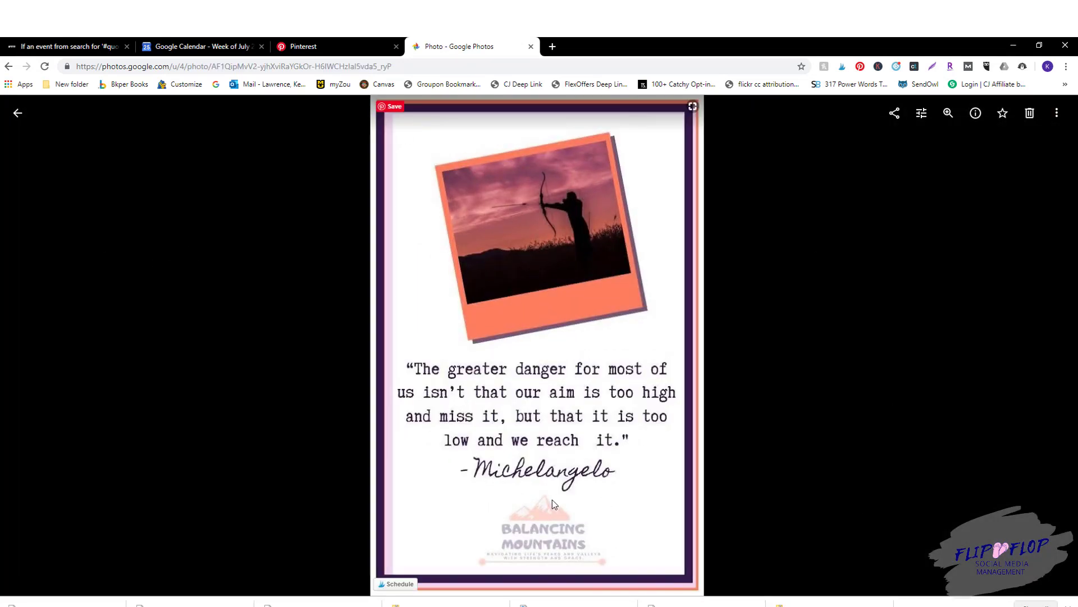
pyautogui.rightClick(538, 431)
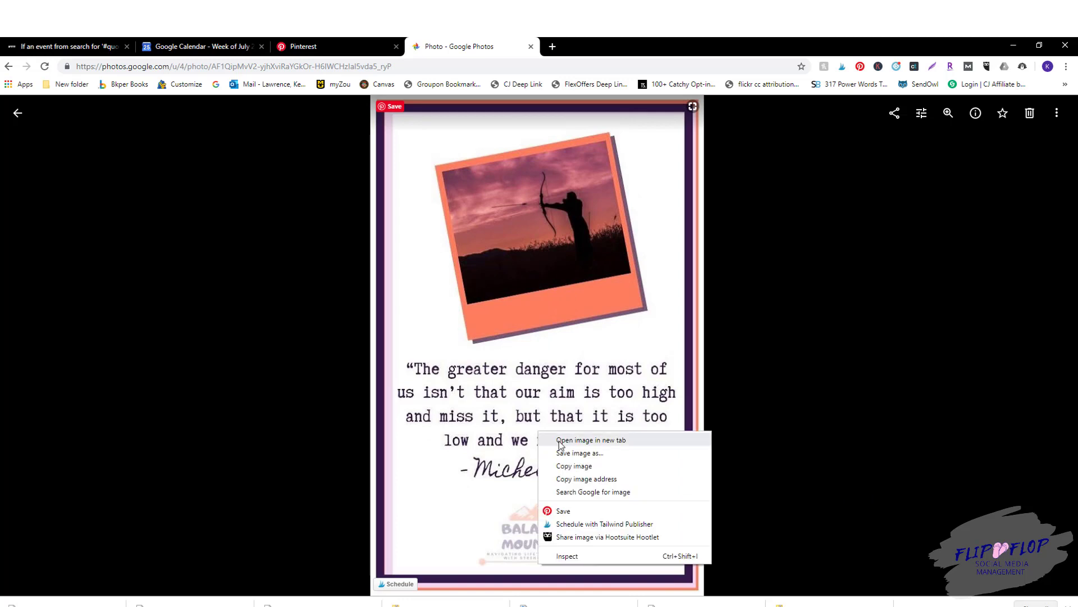
pyautogui.click(562, 441)
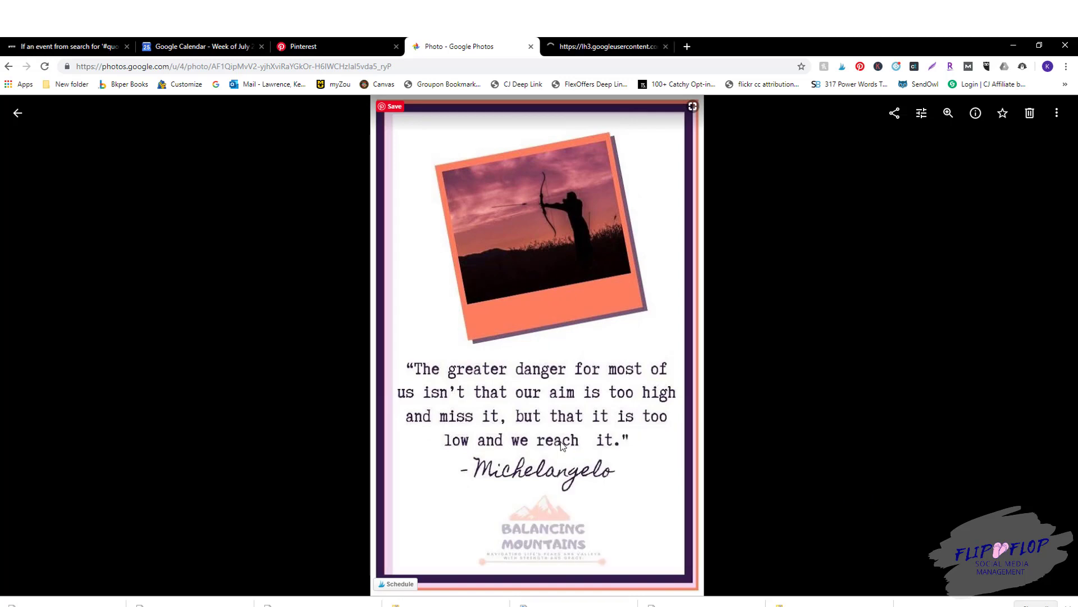
pyautogui.click(585, 45)
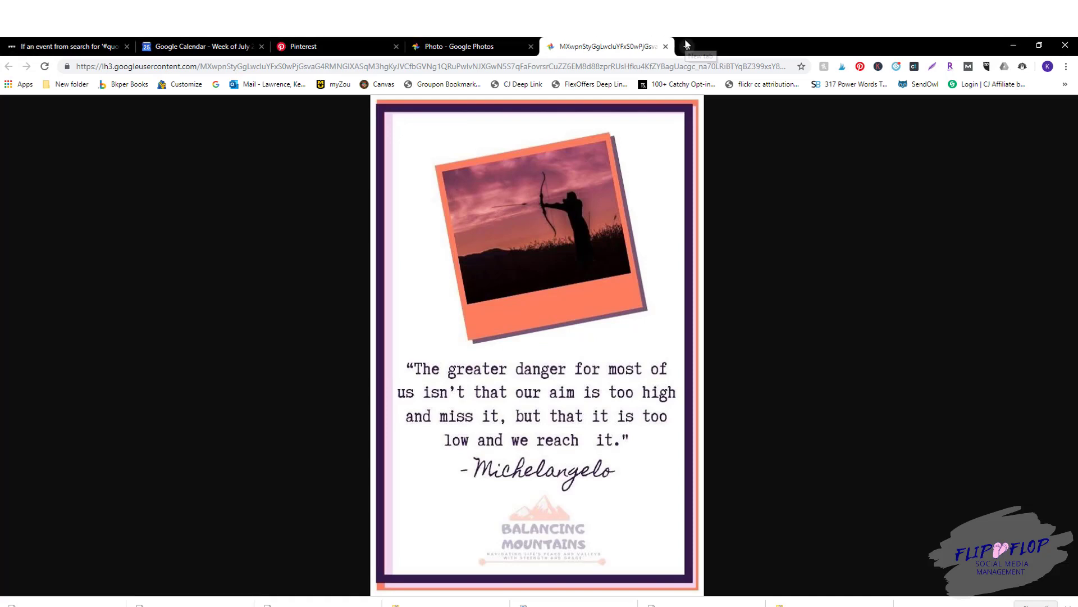
# - Open the web page linked from the 11 Commandments of Goal Setting pin among the Pinterest profile's pins
pyautogui.click(347, 41)
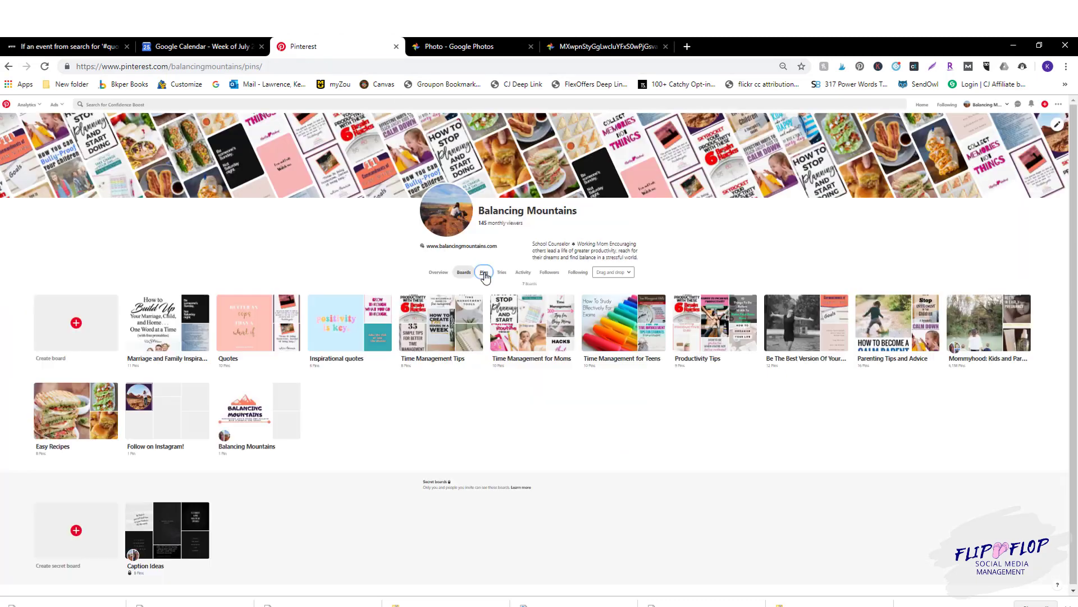
pyautogui.click(484, 275)
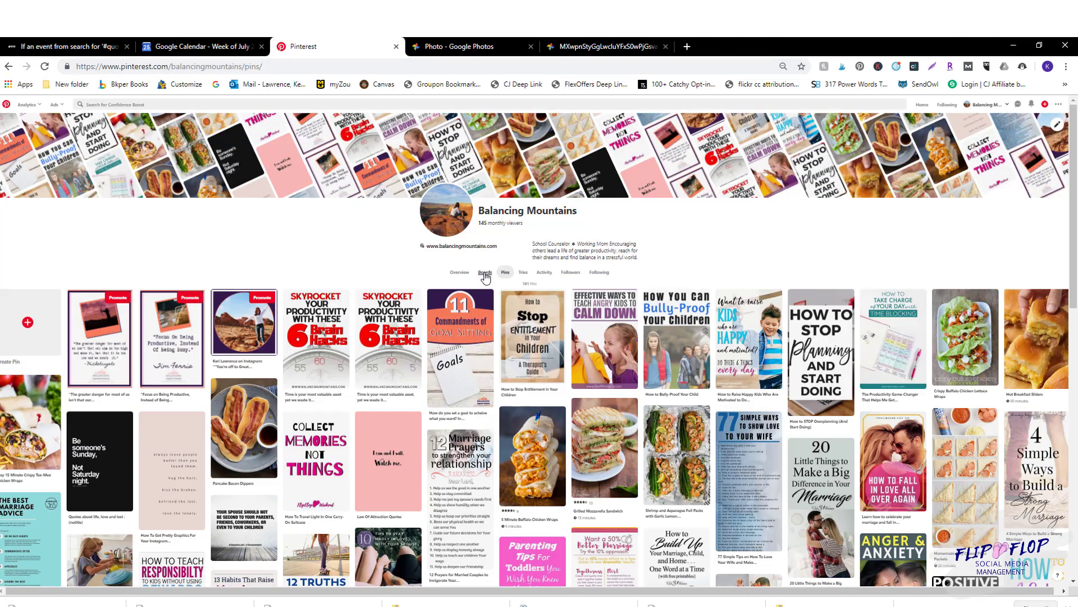
pyautogui.click(447, 335)
pyautogui.click(458, 336)
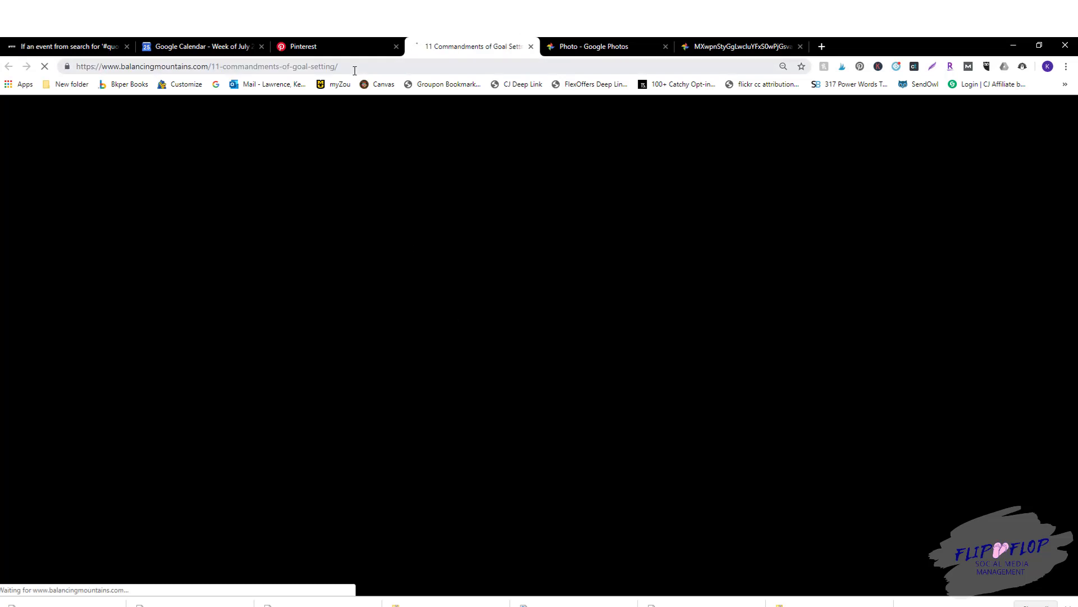
# - Copy the 11 Commandments of Goal Setting page's web address into the new Google Calendar event as its title
pyautogui.click(354, 67)
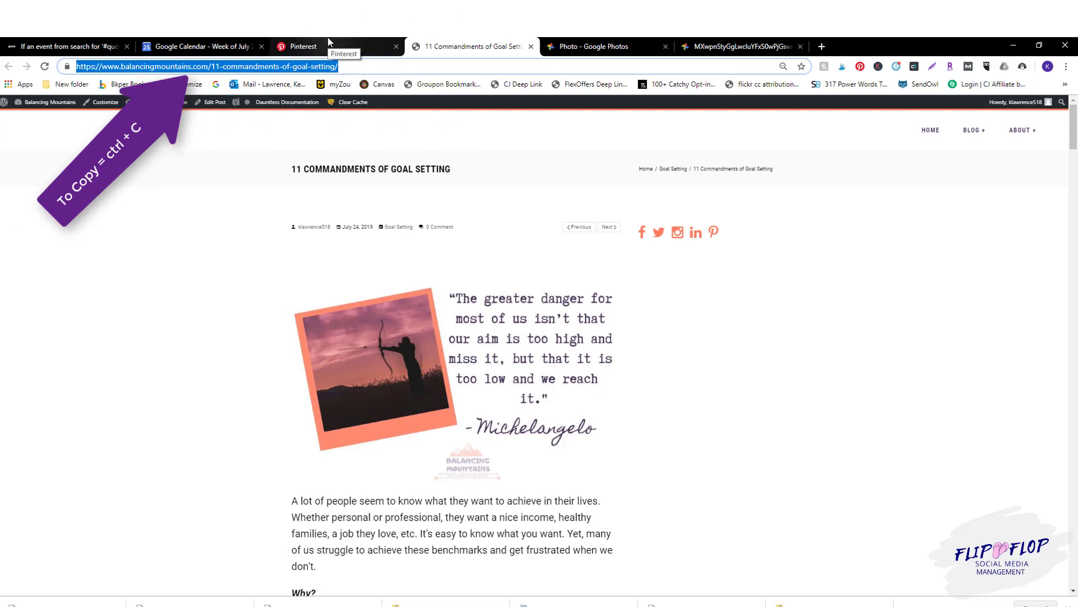
pyautogui.click(328, 39)
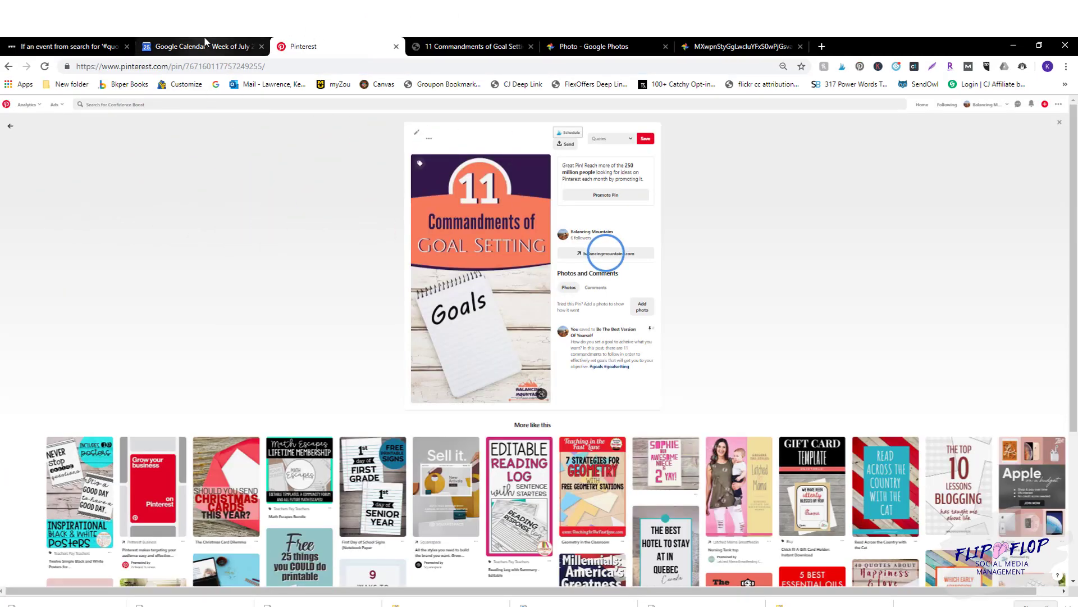
pyautogui.click(203, 45)
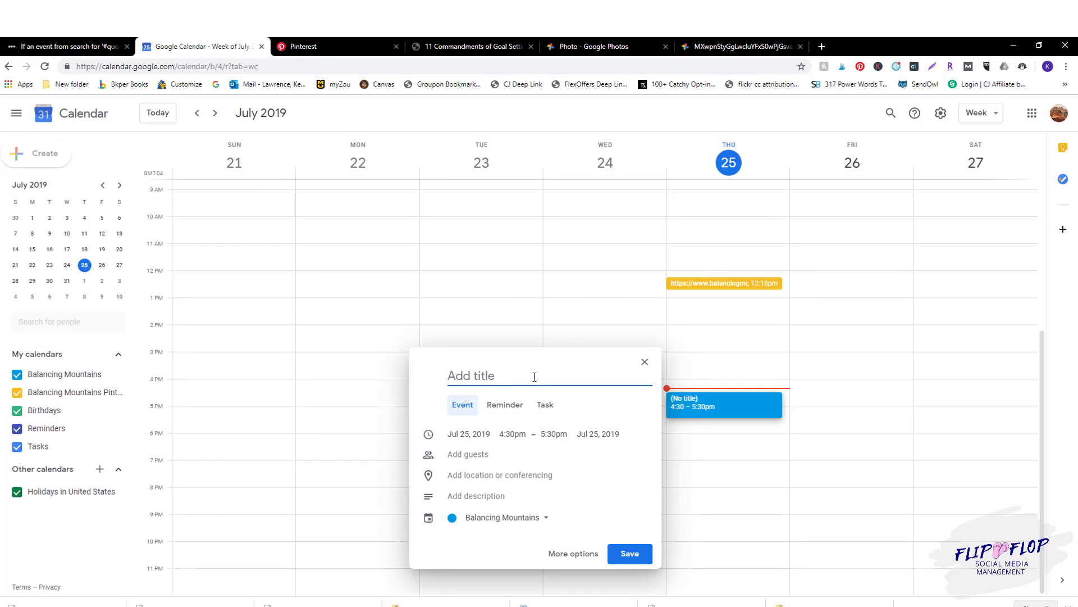
pyautogui.hotkey('ctrl', 'v')
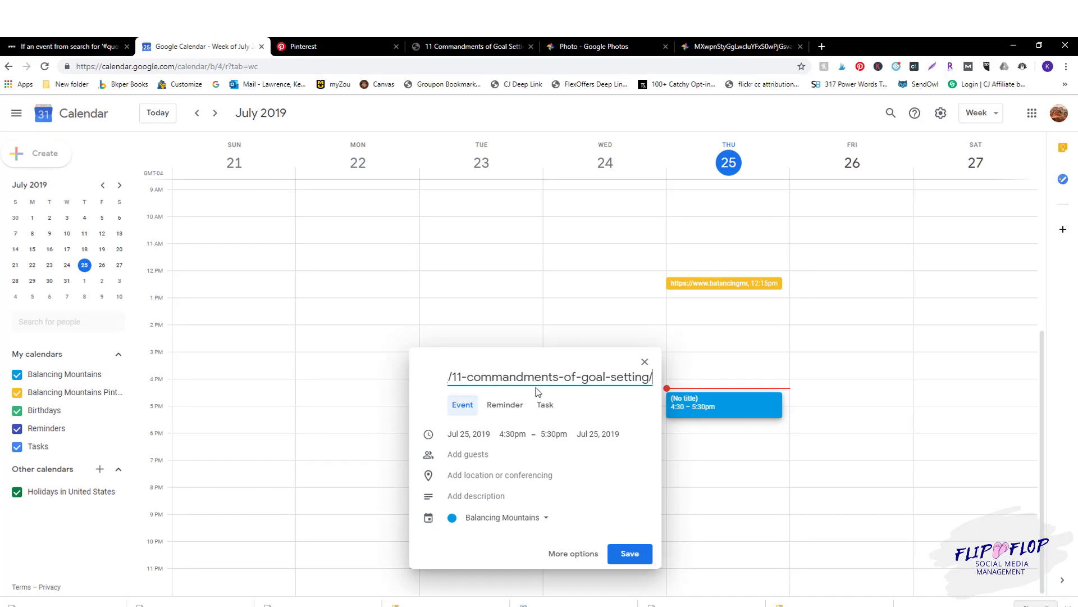
# - Open the event's full details and set its end time to 5:00pm
pyautogui.click(586, 559)
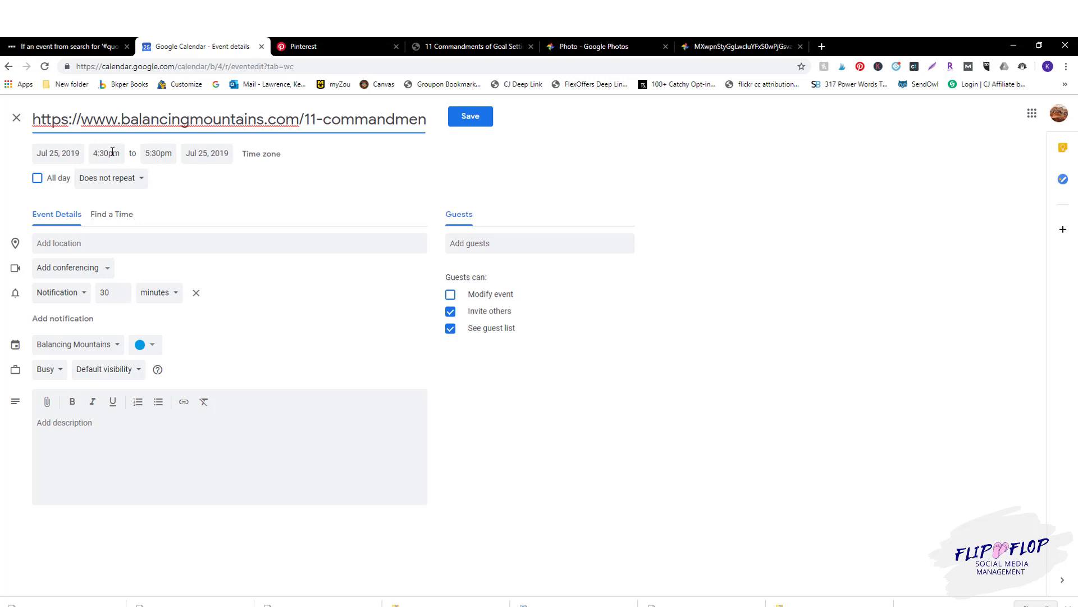
pyautogui.click(148, 154)
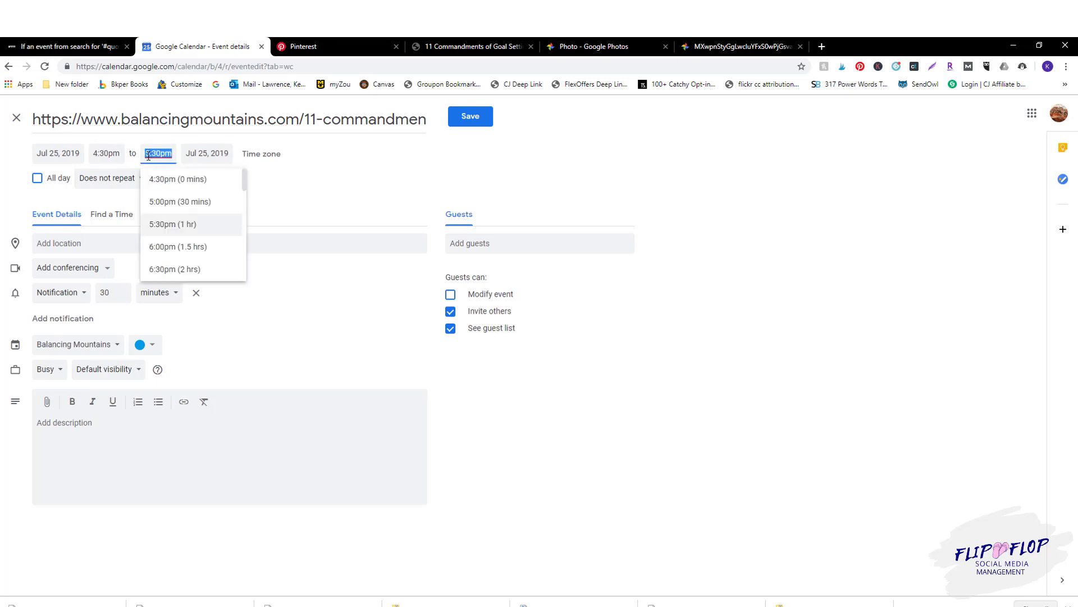
pyautogui.click(153, 201)
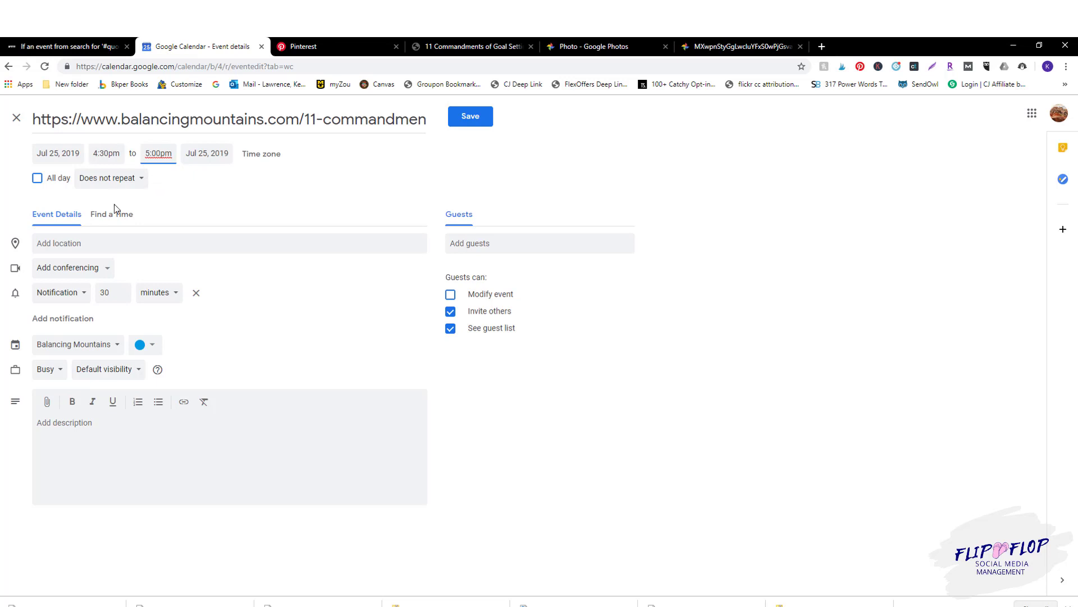
# - Copy the web address of the standalone Michelangelo quote image and return to the calendar event's location field
pyautogui.click(100, 245)
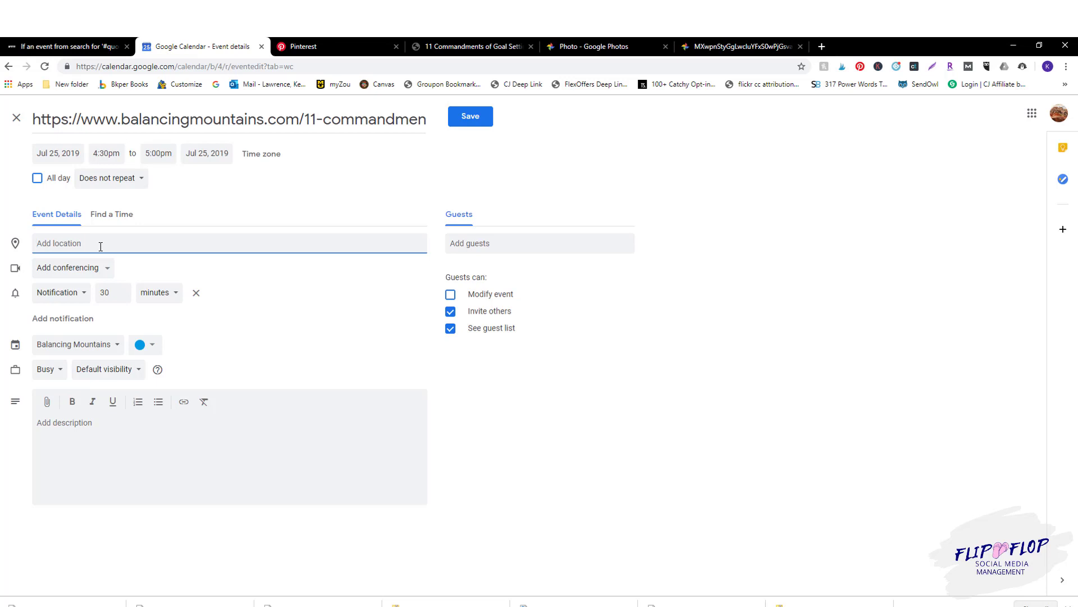
pyautogui.click(730, 40)
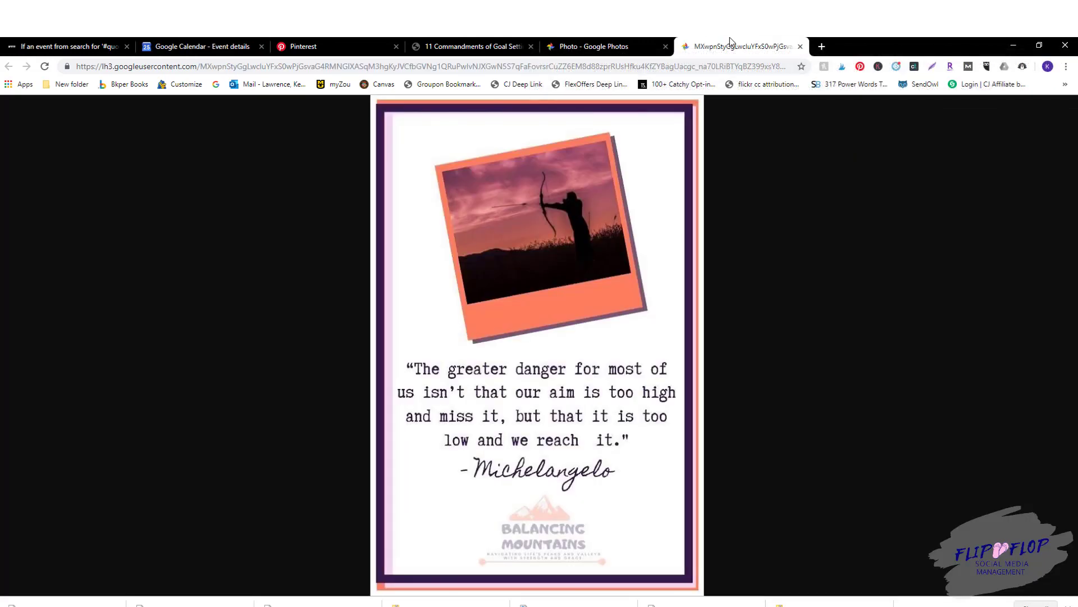
pyautogui.click(616, 42)
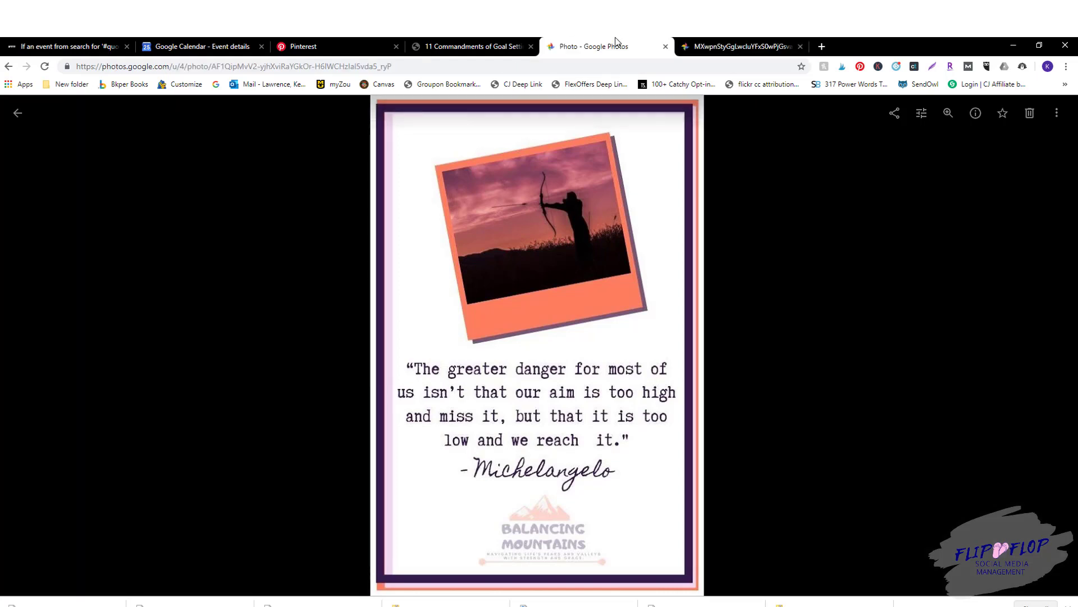
pyautogui.click(734, 45)
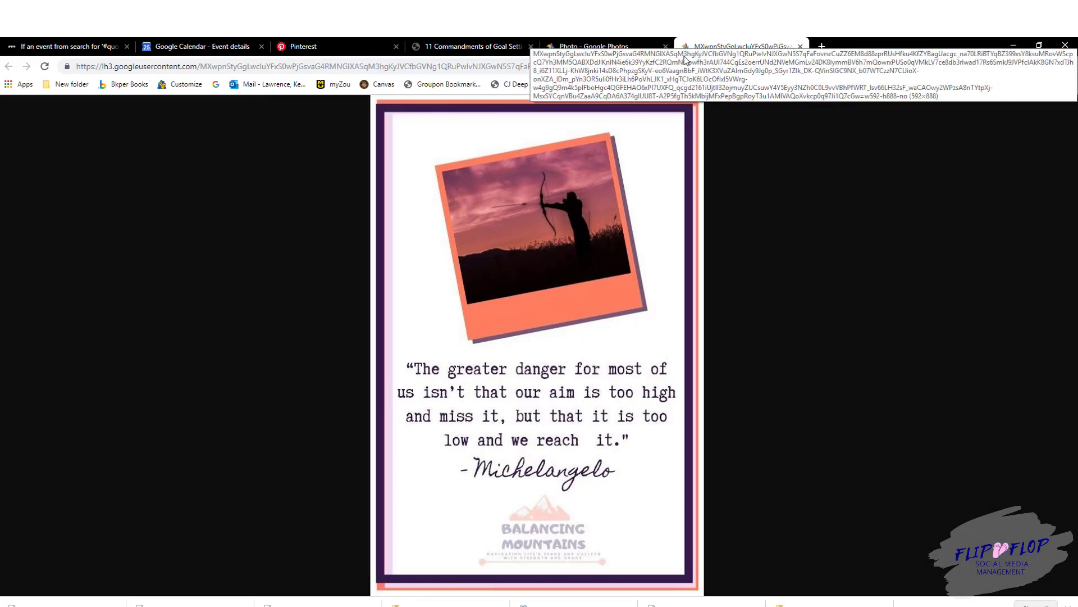
pyautogui.click(597, 66)
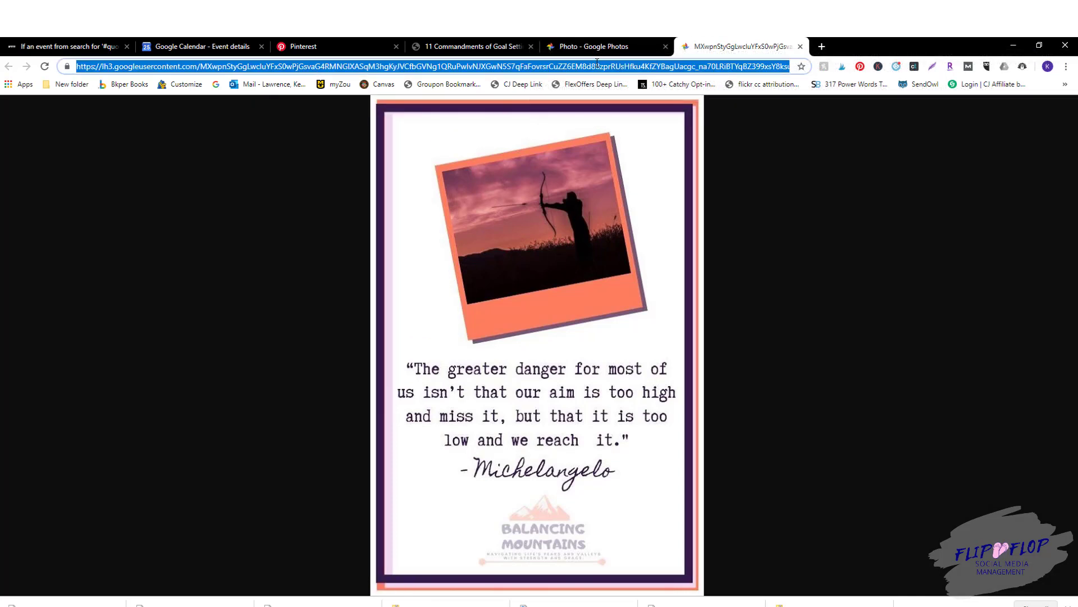
pyautogui.click(200, 46)
pyautogui.click(185, 245)
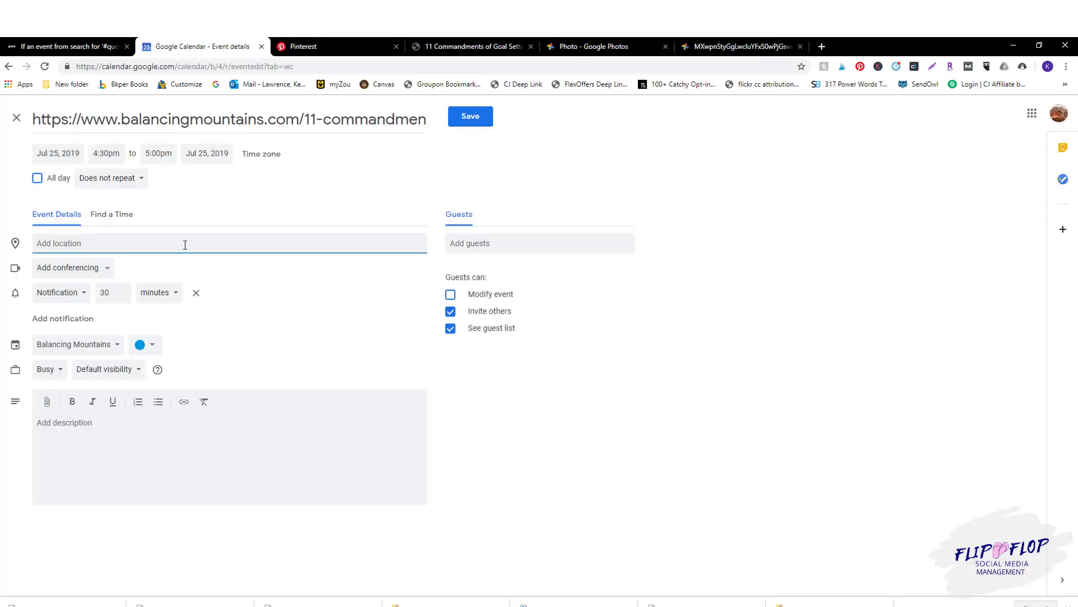
# - Open the Michelangelo quote pin from the Pinterest profile's pins and bring up the options for its image
pyautogui.click(312, 45)
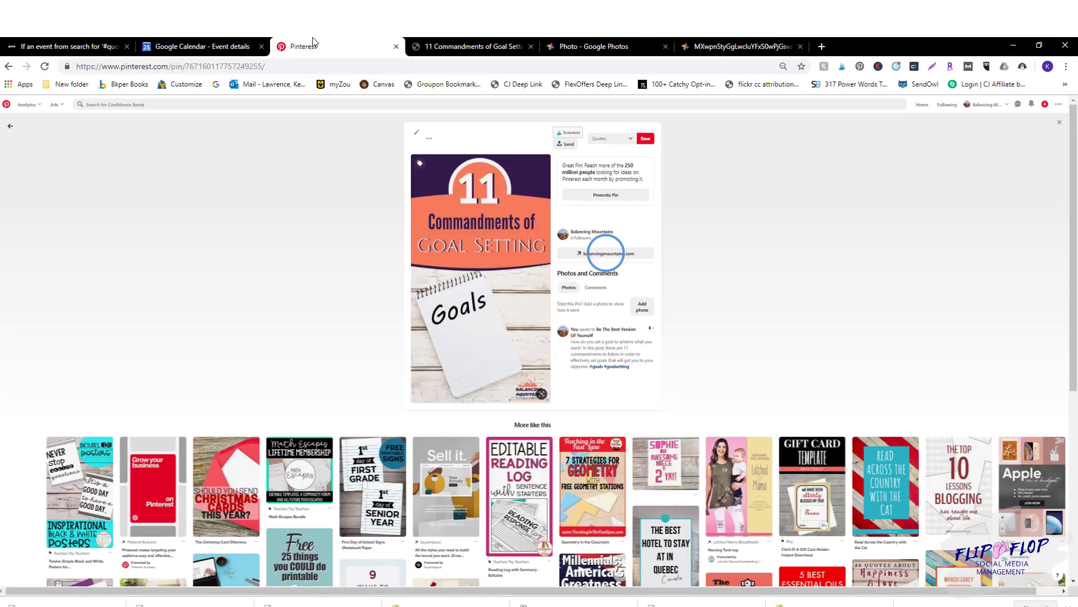
pyautogui.click(10, 126)
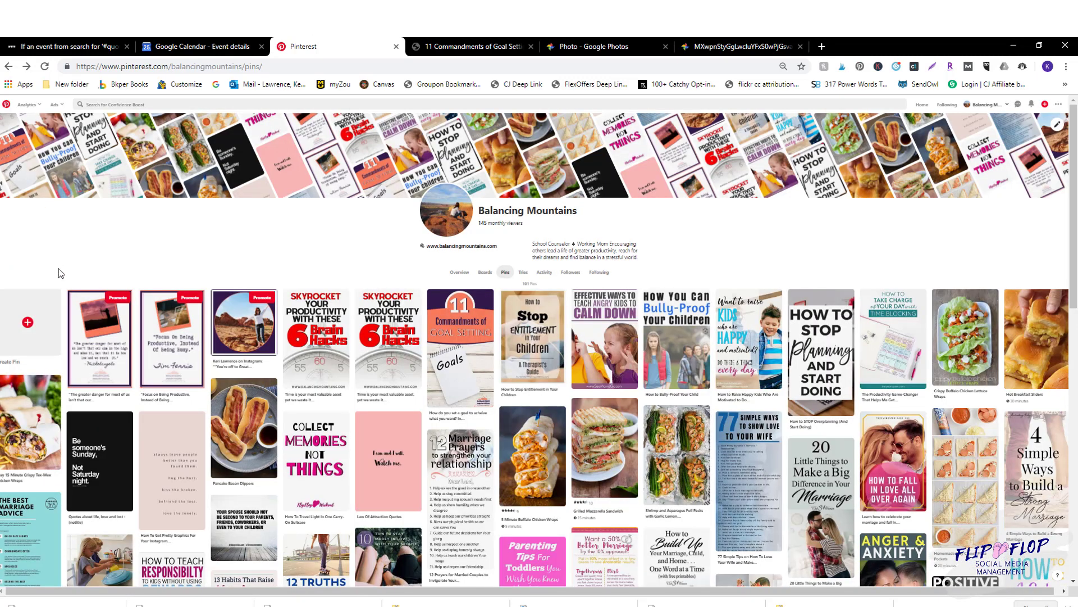
pyautogui.click(119, 340)
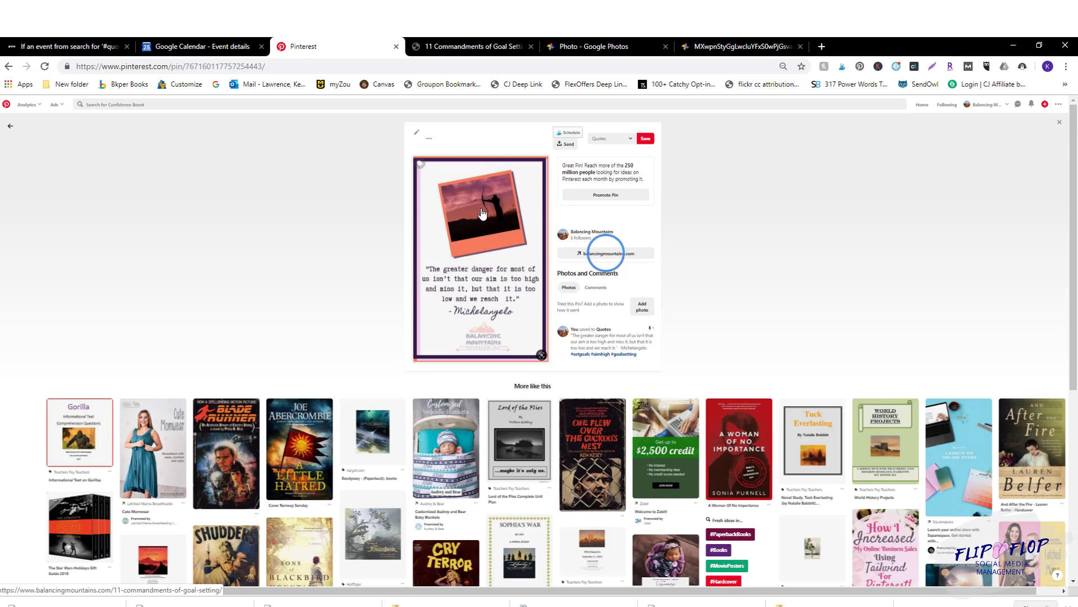
pyautogui.rightClick(482, 214)
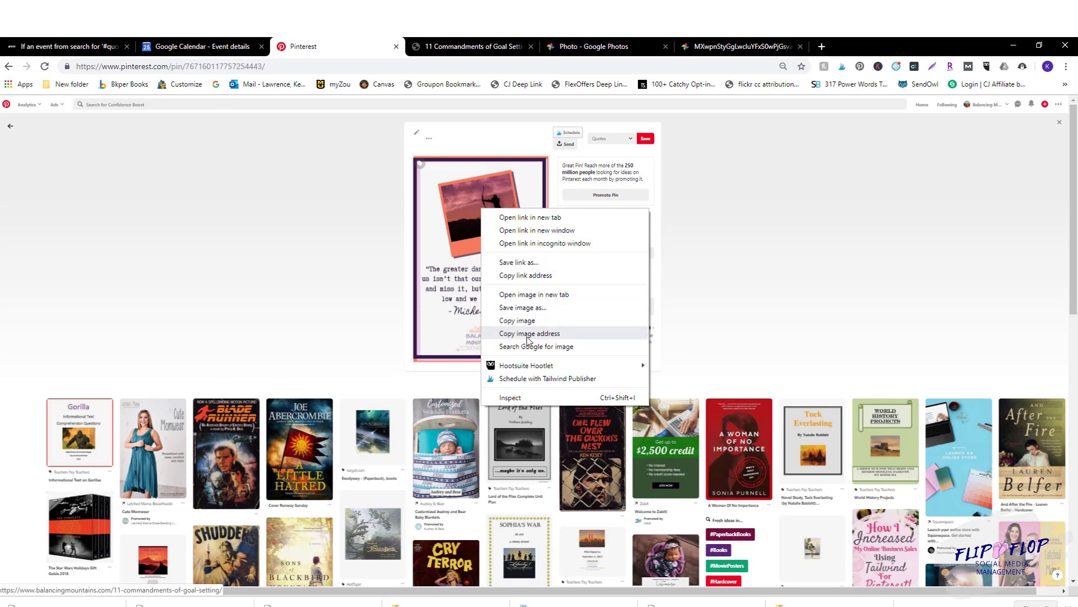
# - Paste the web address of the standalone Michelangelo quote image into the calendar event's location
pyautogui.click(742, 45)
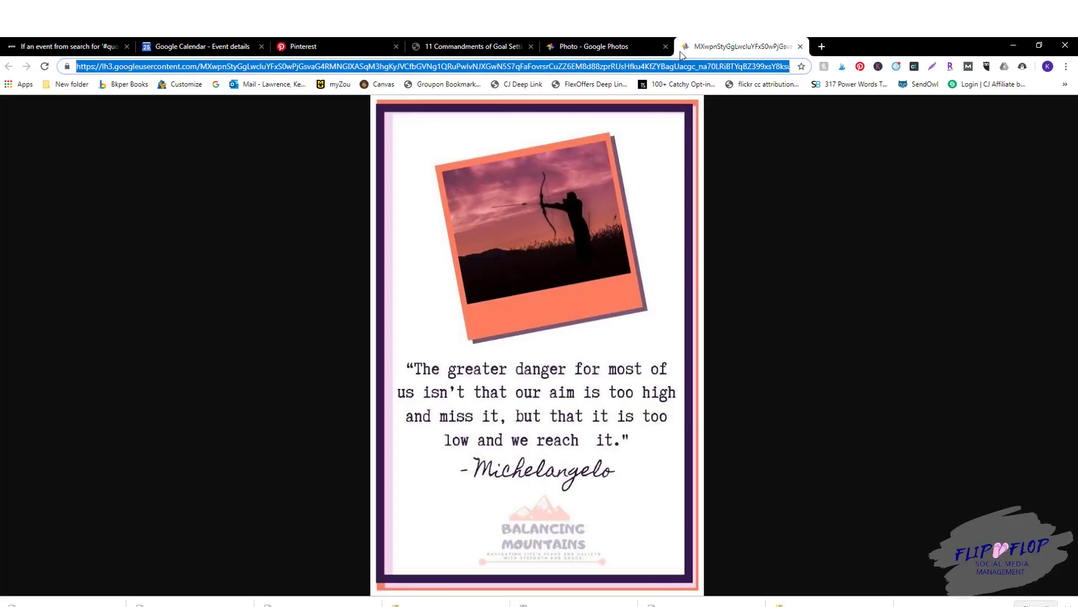
pyautogui.click(230, 43)
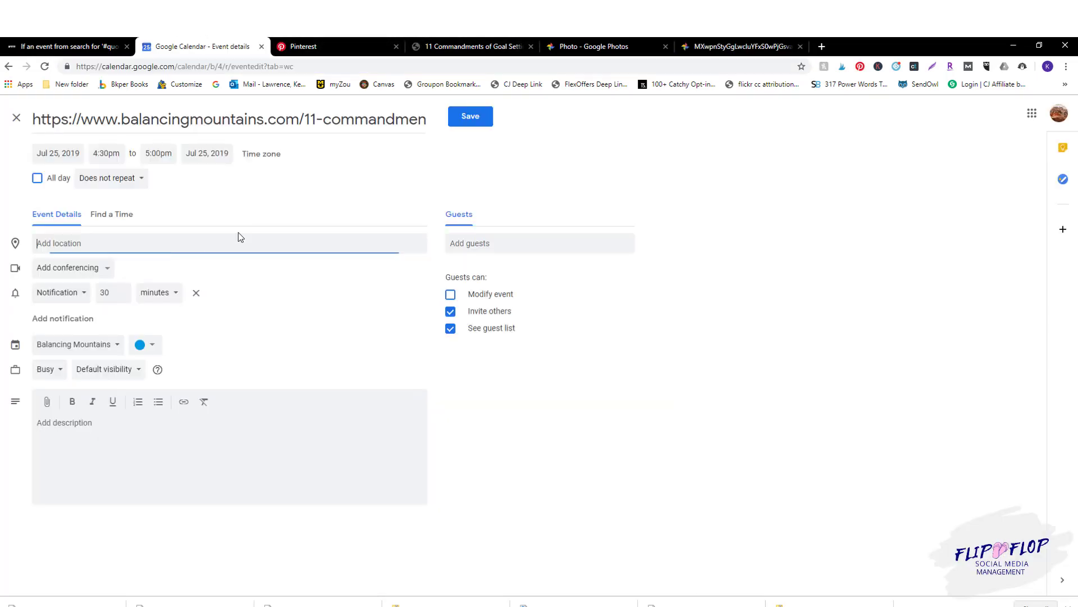
pyautogui.hotkey('ctrl', 'v')
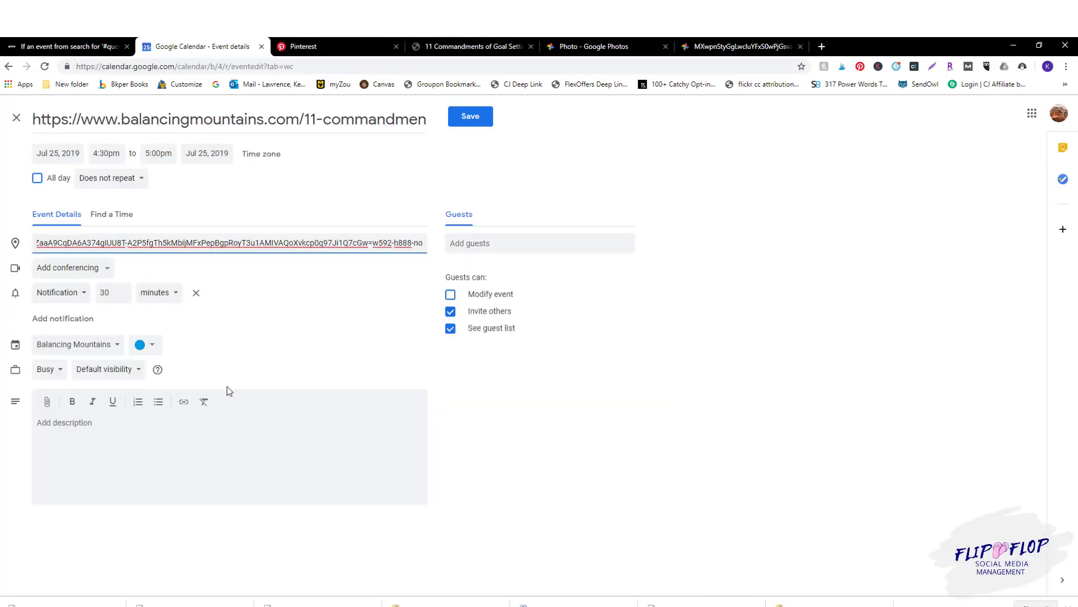
# - Copy the Michelangelo pin's quote text and hashtags from Pinterest into the calendar event's description
pyautogui.click(191, 450)
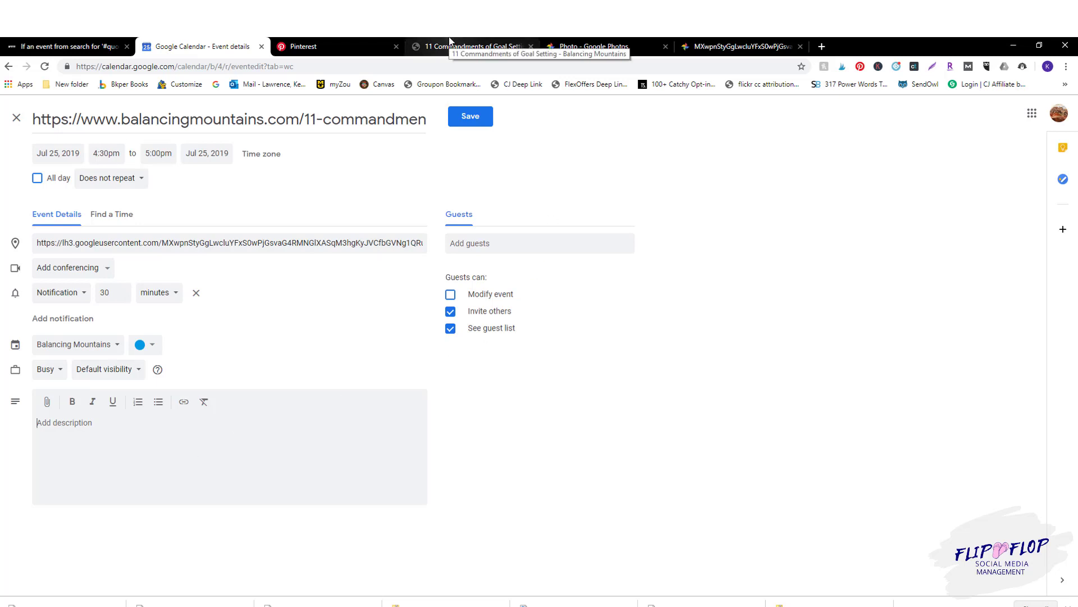
pyautogui.click(332, 41)
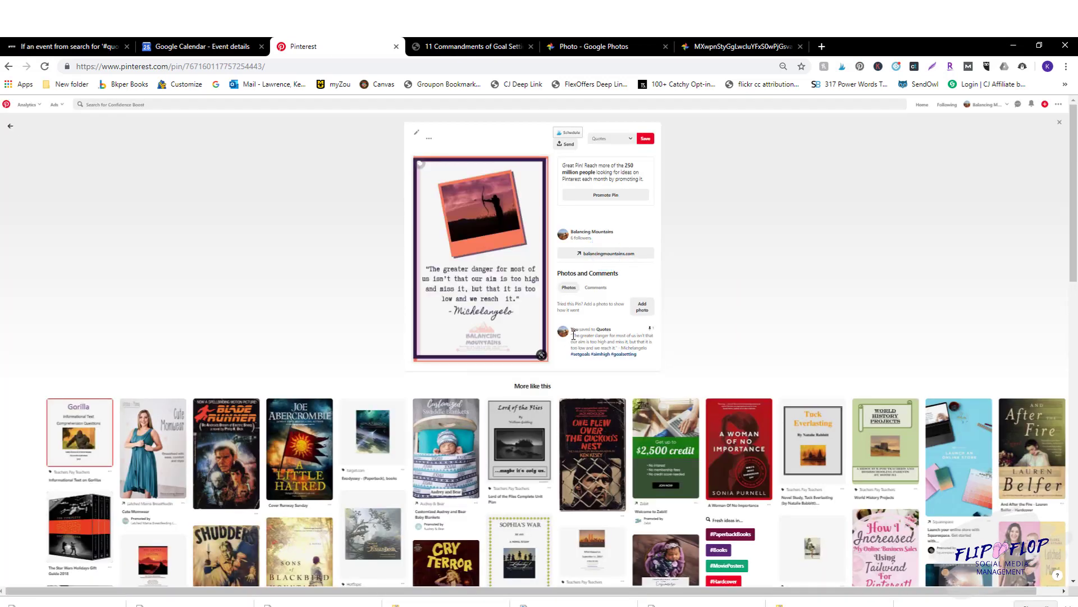
pyautogui.moveTo(573, 336); pyautogui.dragTo(646, 361)
pyautogui.hotkey('ctrl', 'c')
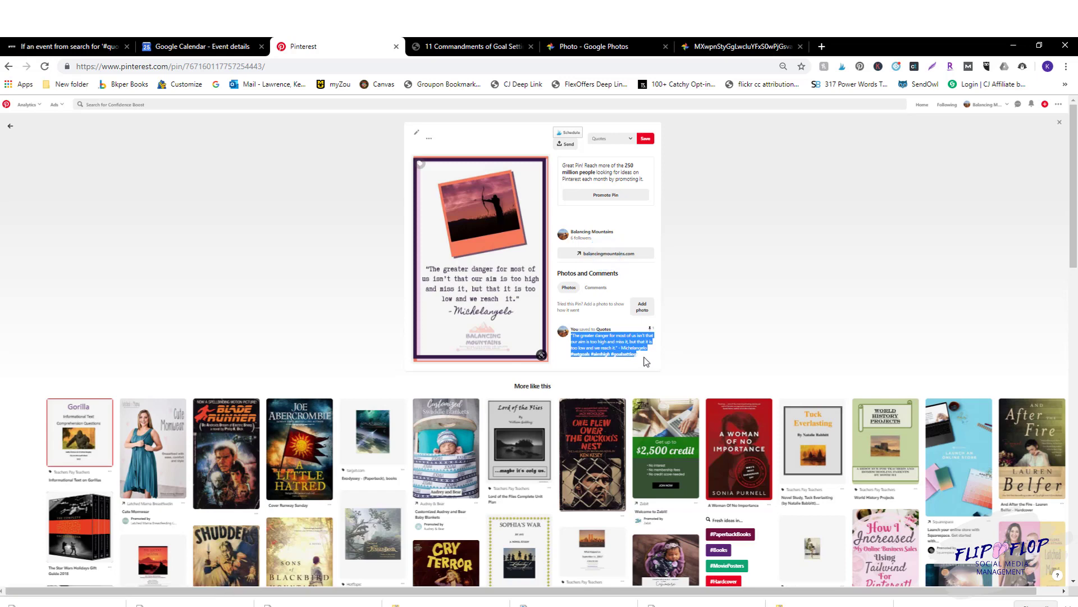
pyautogui.click(735, 46)
pyautogui.click(309, 41)
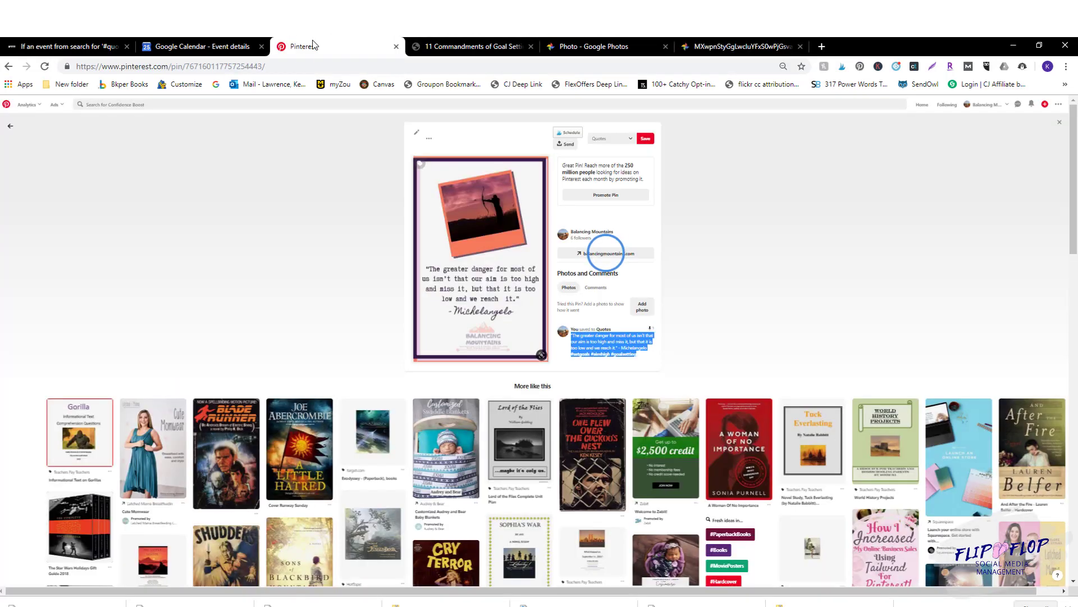
pyautogui.click(191, 40)
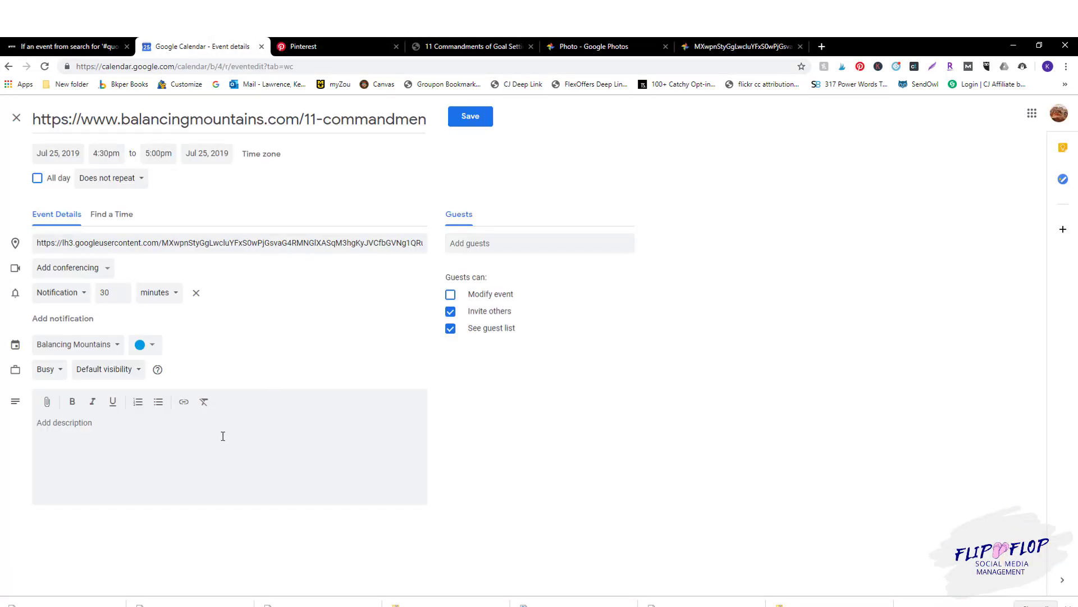
pyautogui.click(223, 436)
pyautogui.hotkey('ctrl', 'v')
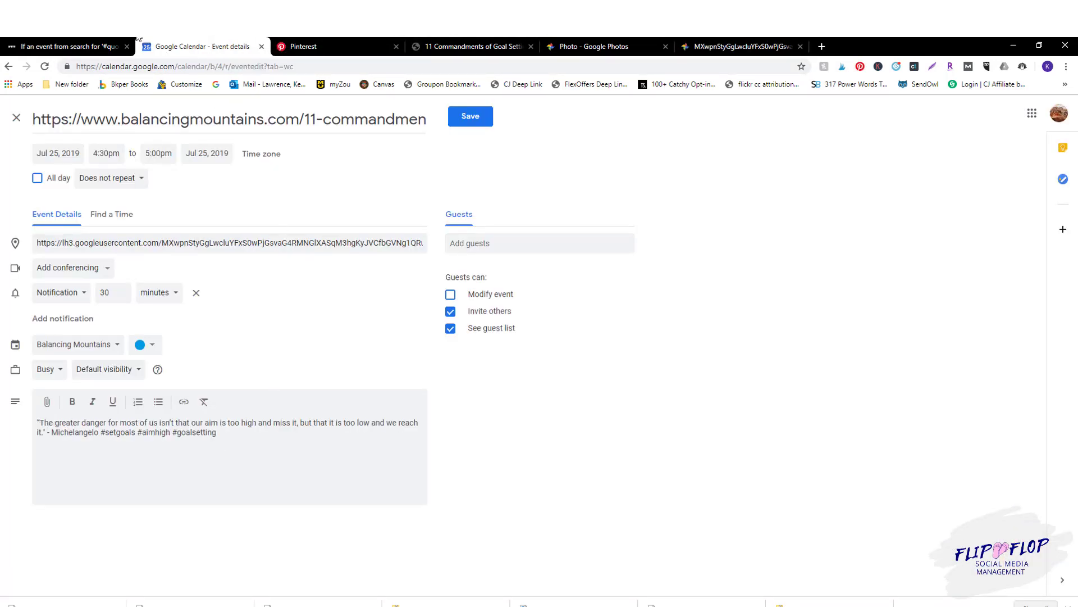
# - Check the hashtag the IFTTT connection searches for, append #quotes to the event's description and save the event
pyautogui.click(52, 46)
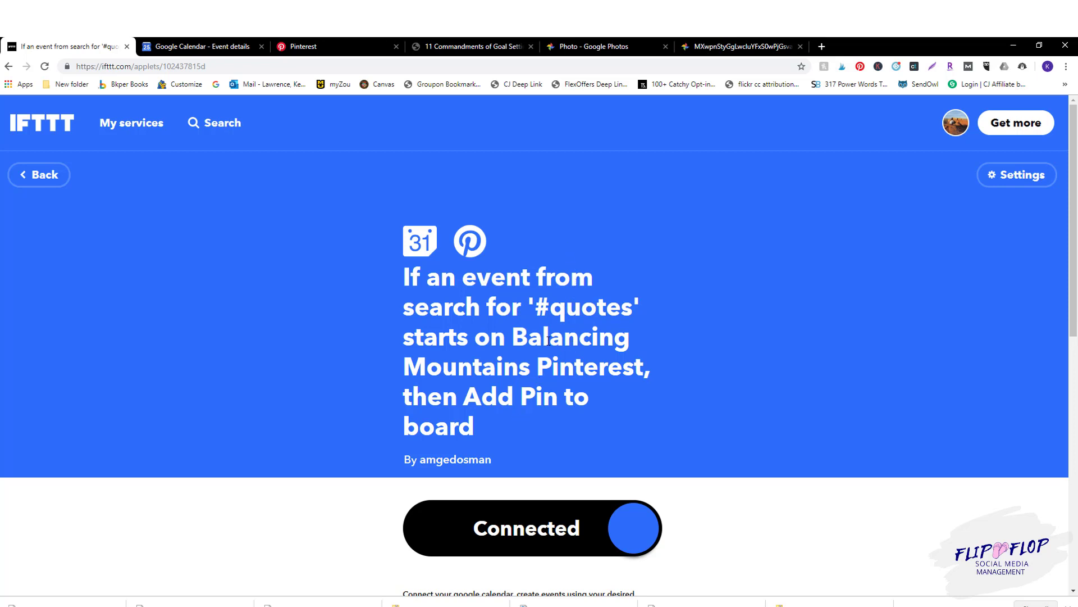
pyautogui.click(189, 46)
pyautogui.write('#')
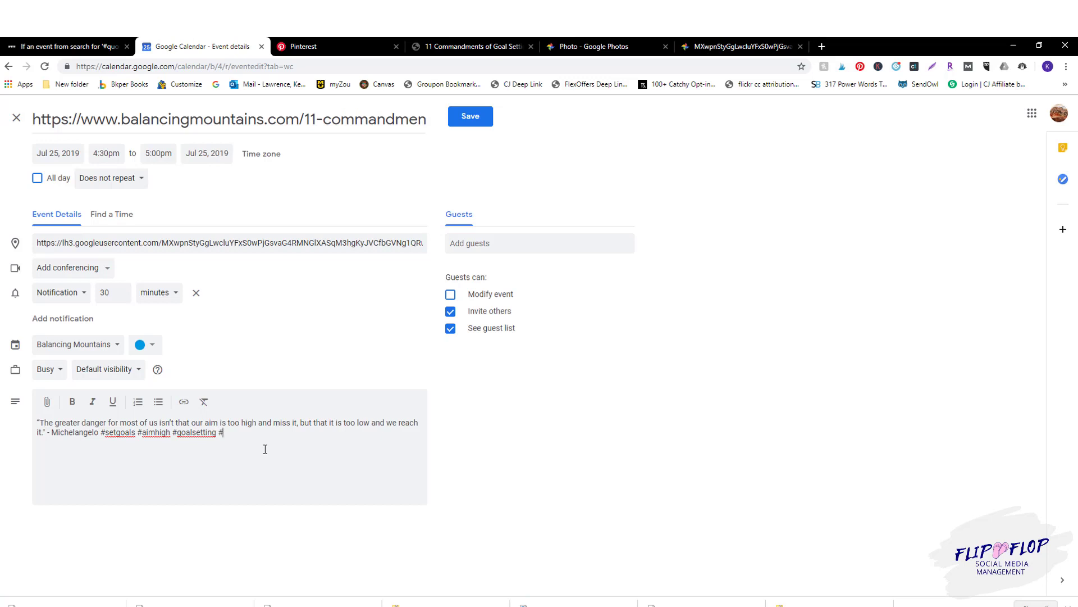
pyautogui.write('quotes')
pyautogui.click(475, 118)
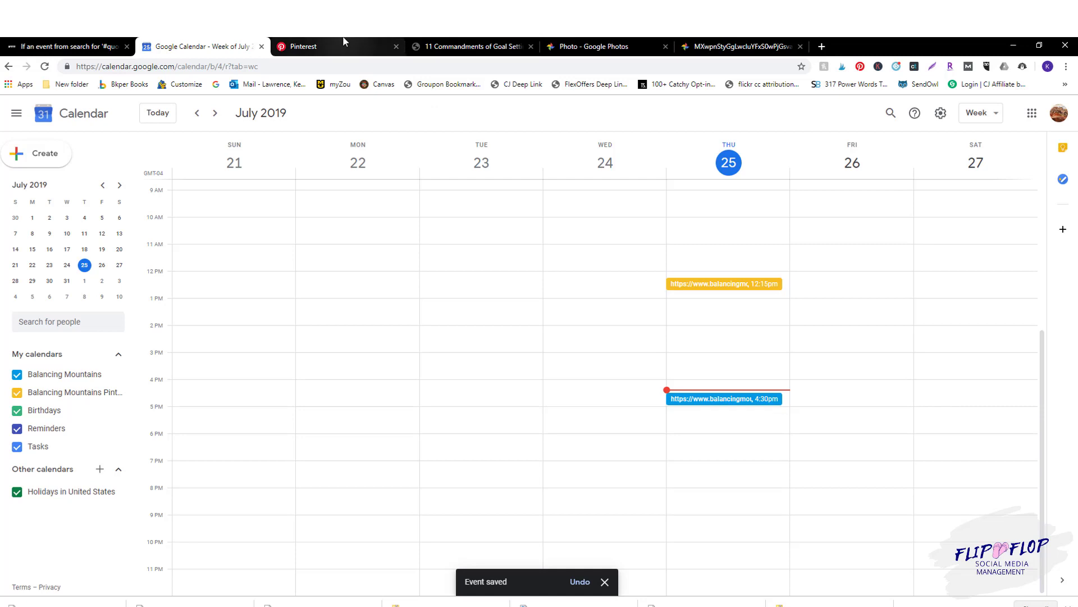
# - Review the IFTTT connection's settings, including calendar, keyword, time before event, board name, photo URL, description and source URL
pyautogui.click(61, 45)
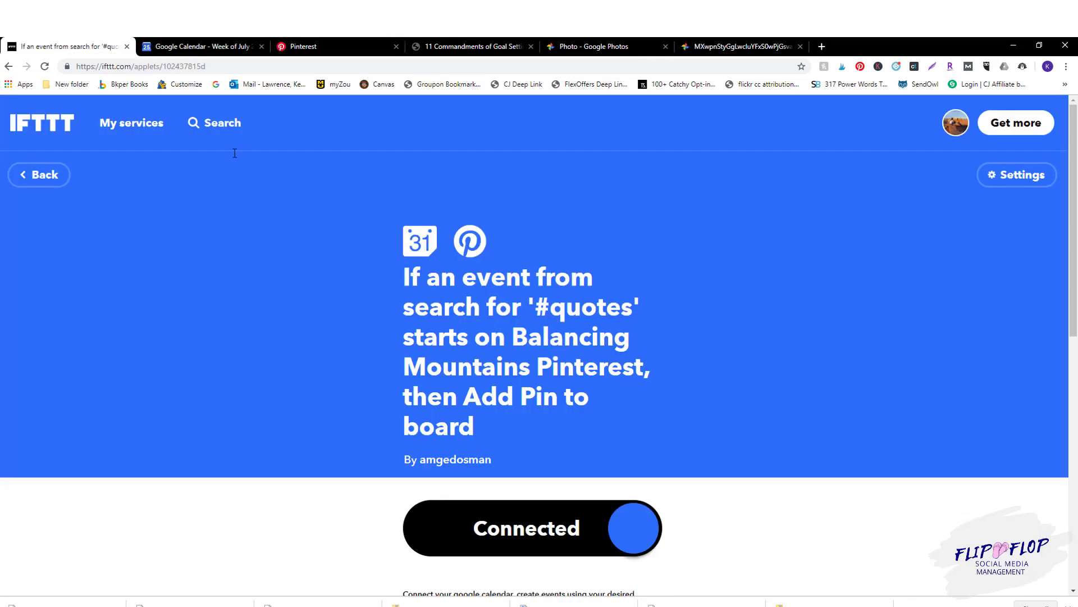
pyautogui.click(1017, 187)
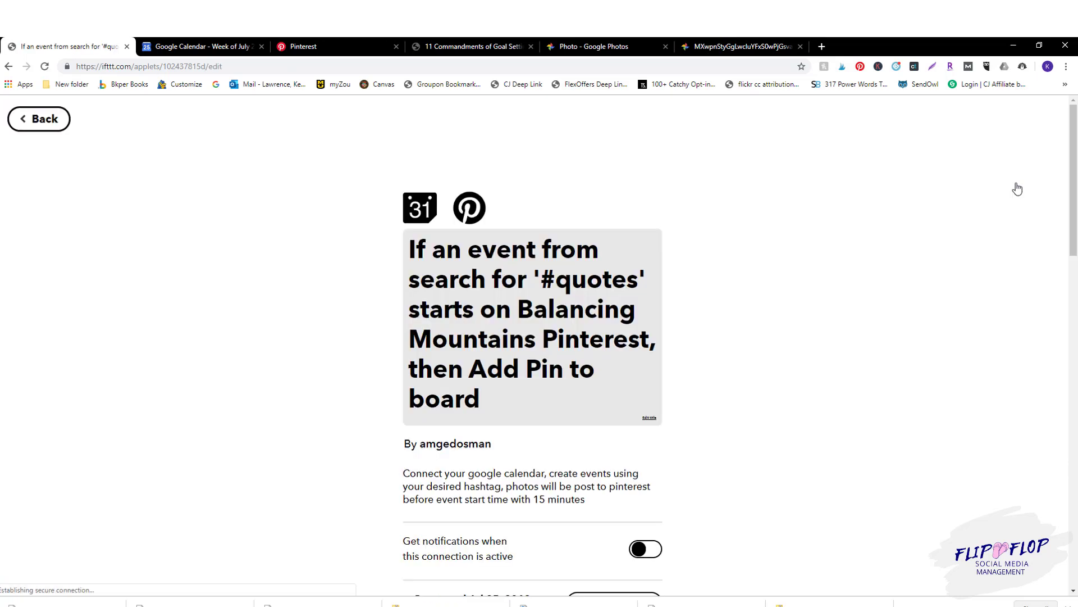
pyautogui.scroll(-2, 888, 340)
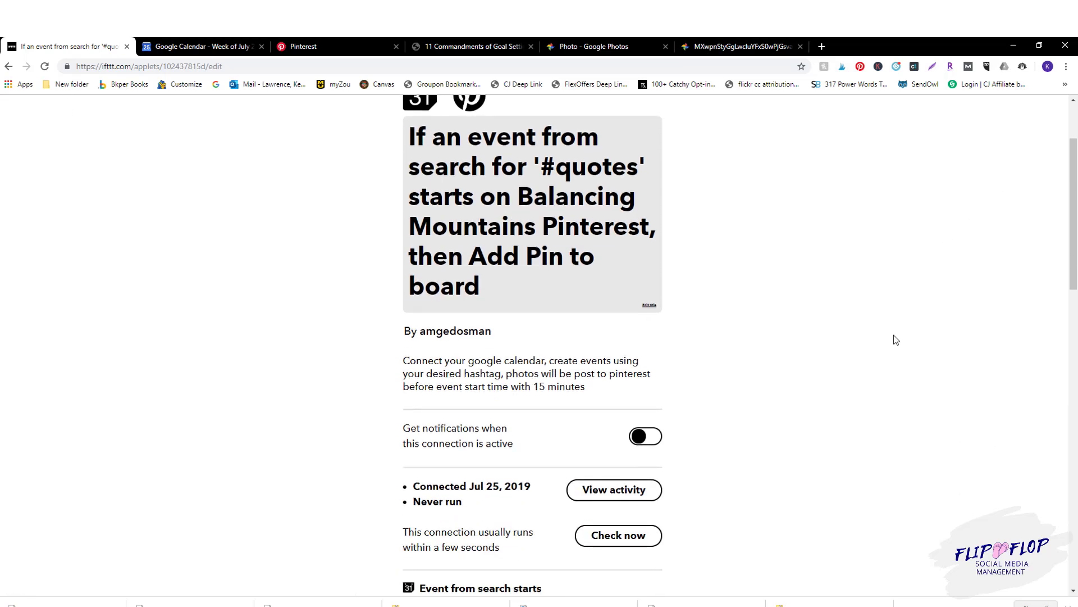
pyautogui.scroll(3, 894, 335)
pyautogui.click(23, 116)
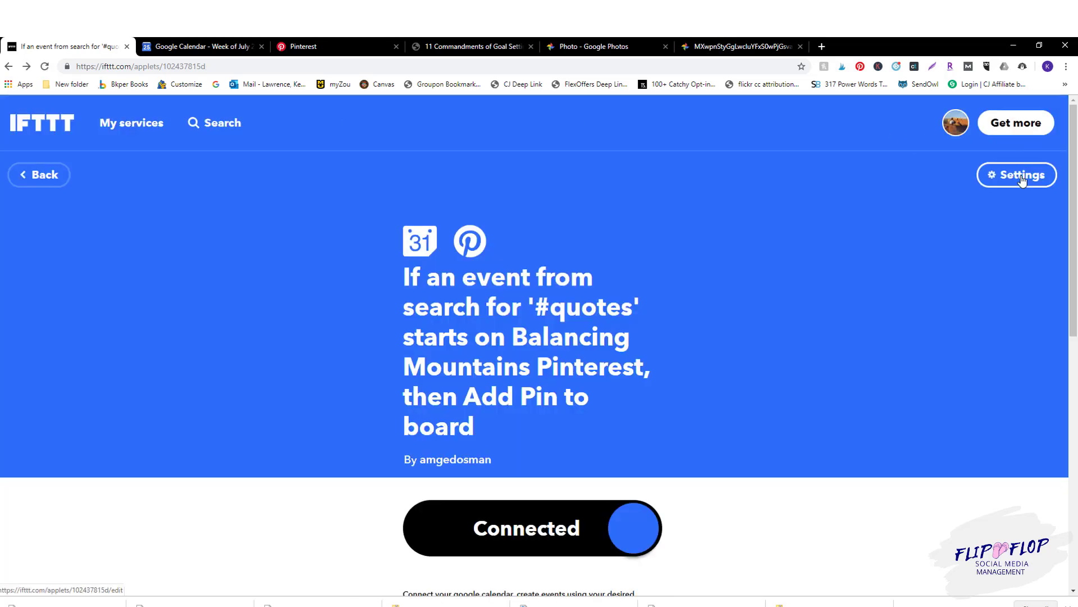
pyautogui.click(1023, 176)
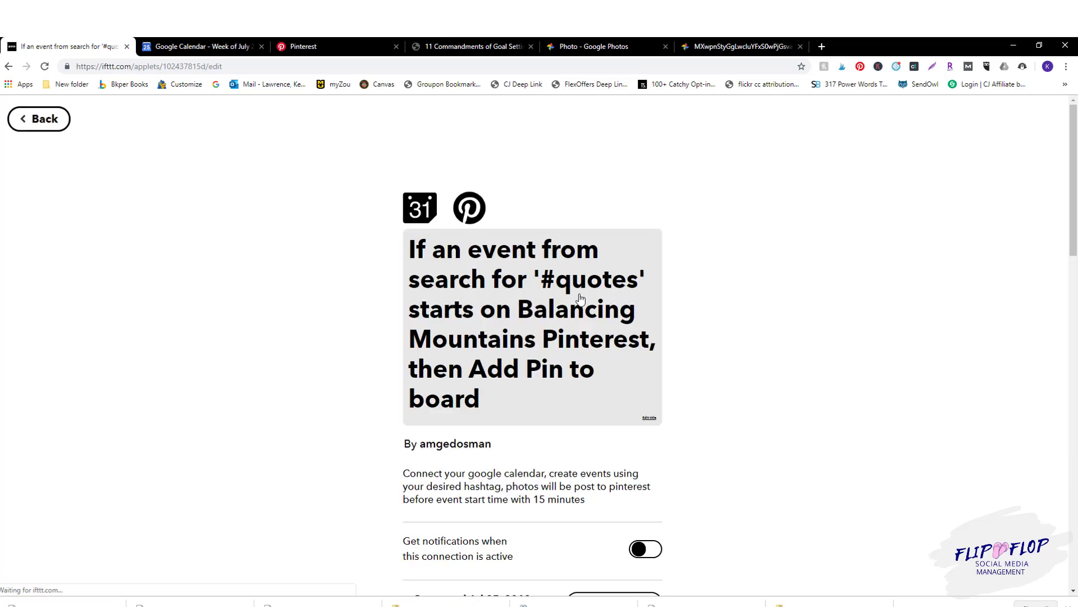
pyautogui.scroll(-10, 580, 299)
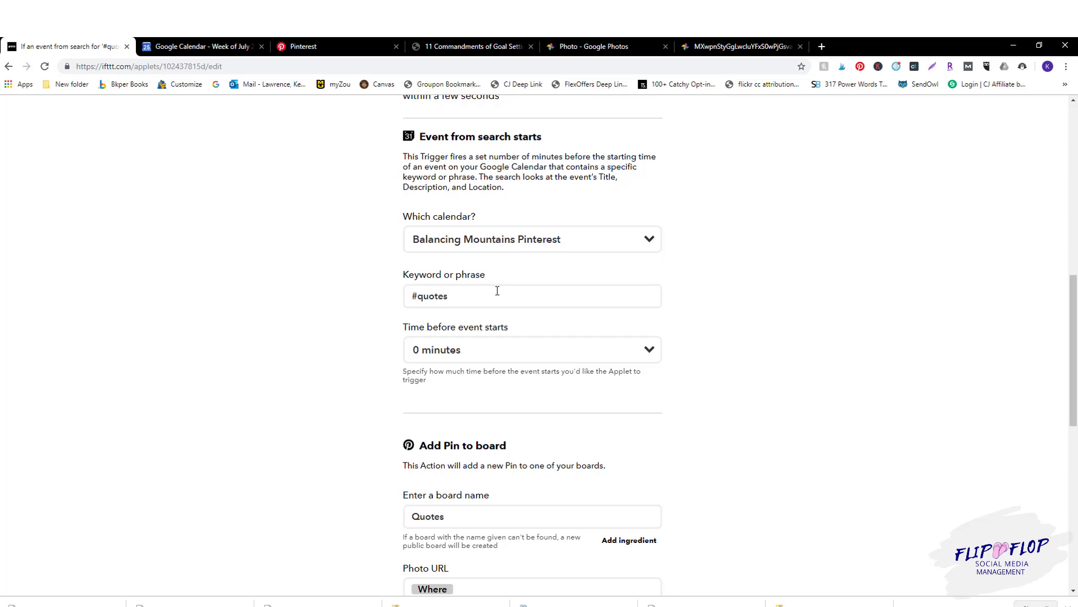
pyautogui.scroll(-2, 498, 295)
pyautogui.scroll(-4, 500, 296)
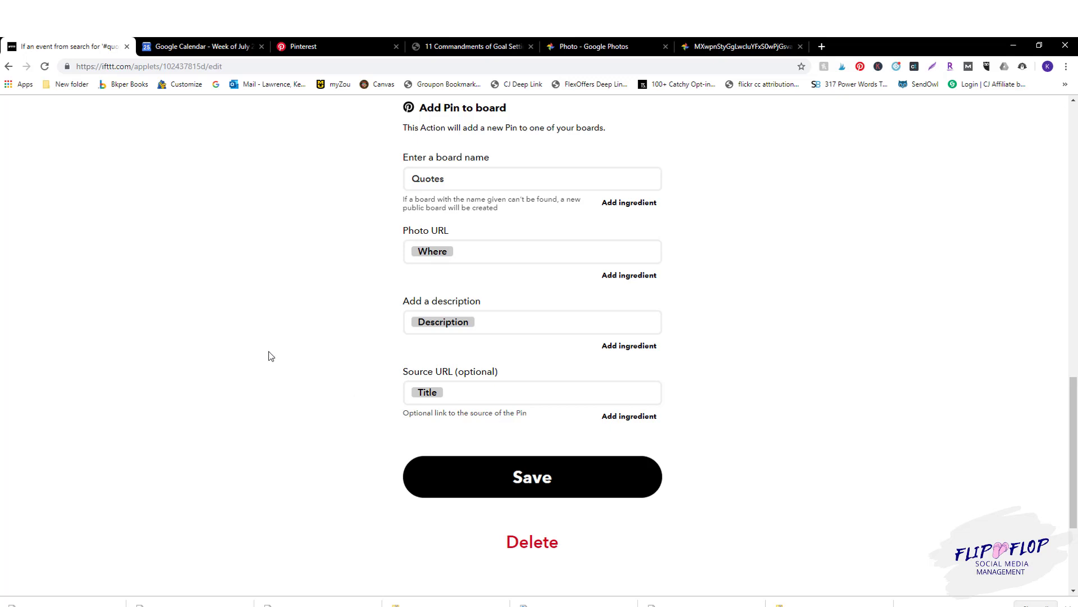
pyautogui.scroll(12, 169, 306)
pyautogui.scroll(4, 169, 280)
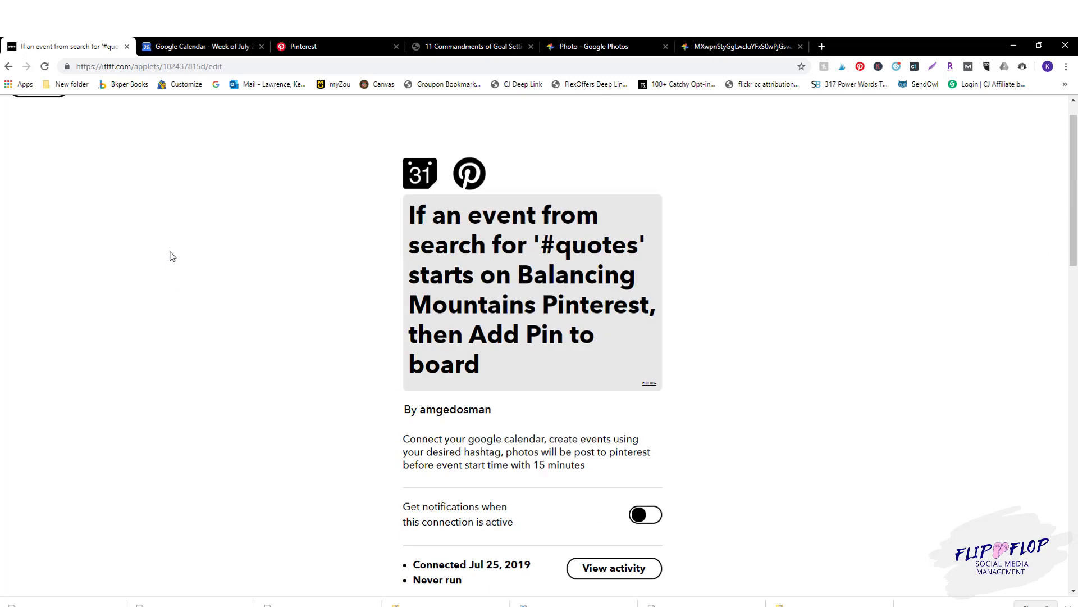
pyautogui.click(42, 121)
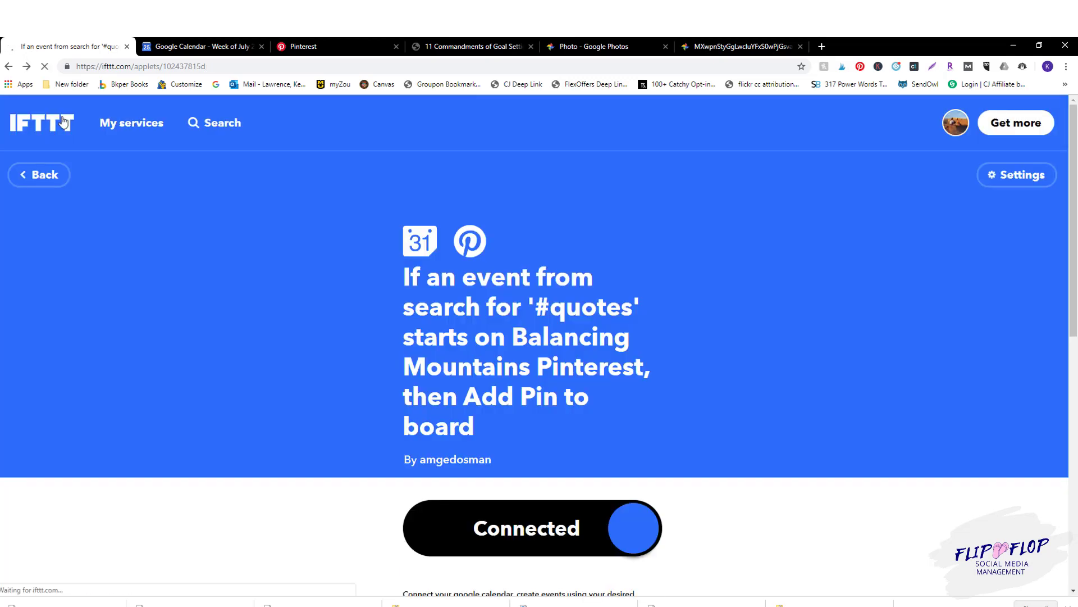
# - View the Google Calendar service's existing connections among the IFTTT services and start a search there
pyautogui.click(145, 129)
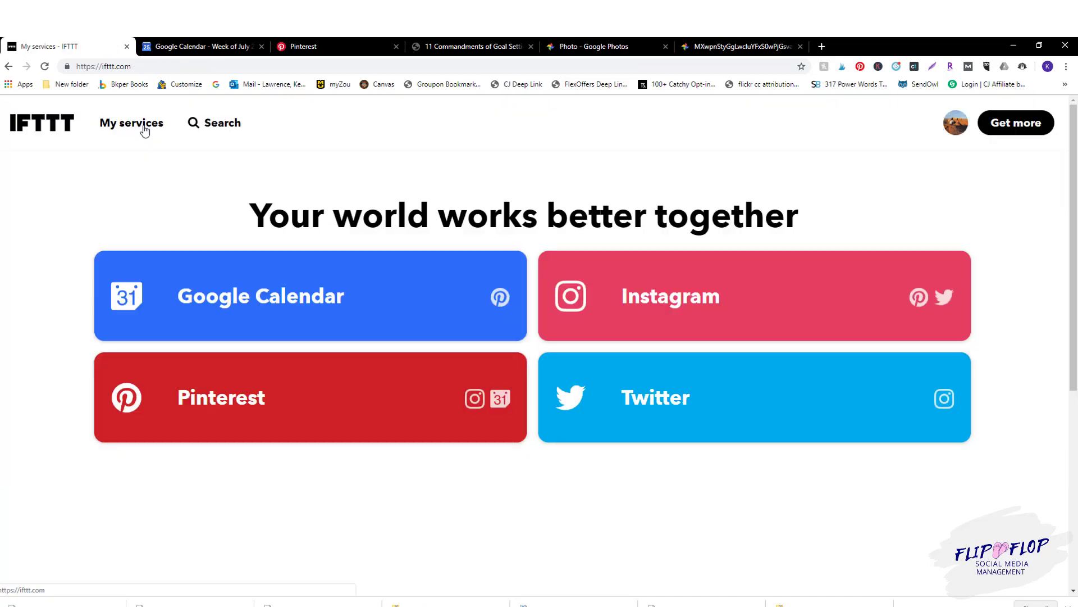
pyautogui.click(285, 281)
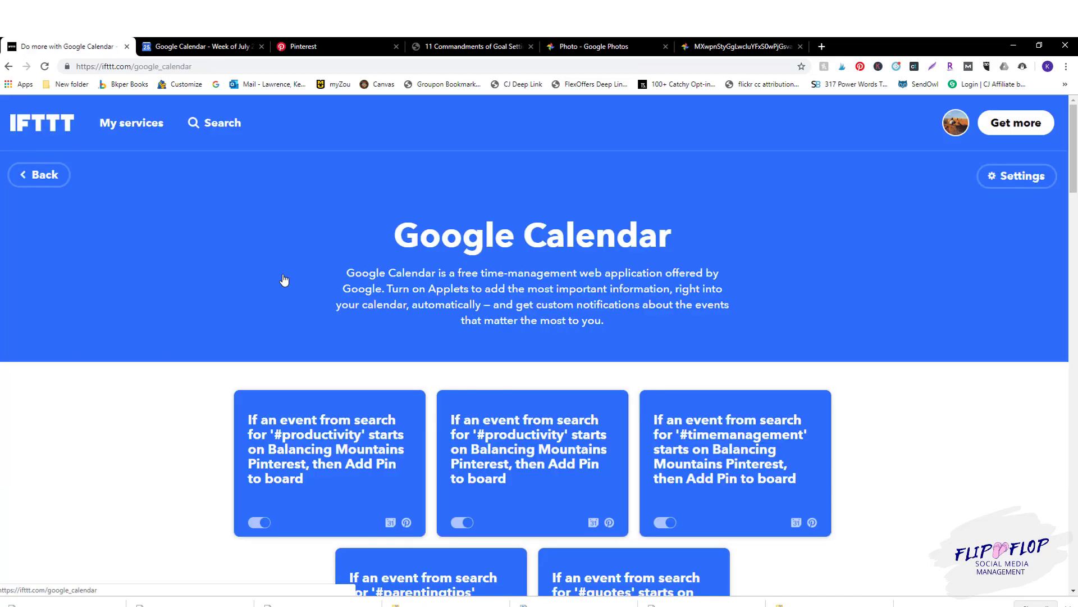
pyautogui.click(213, 123)
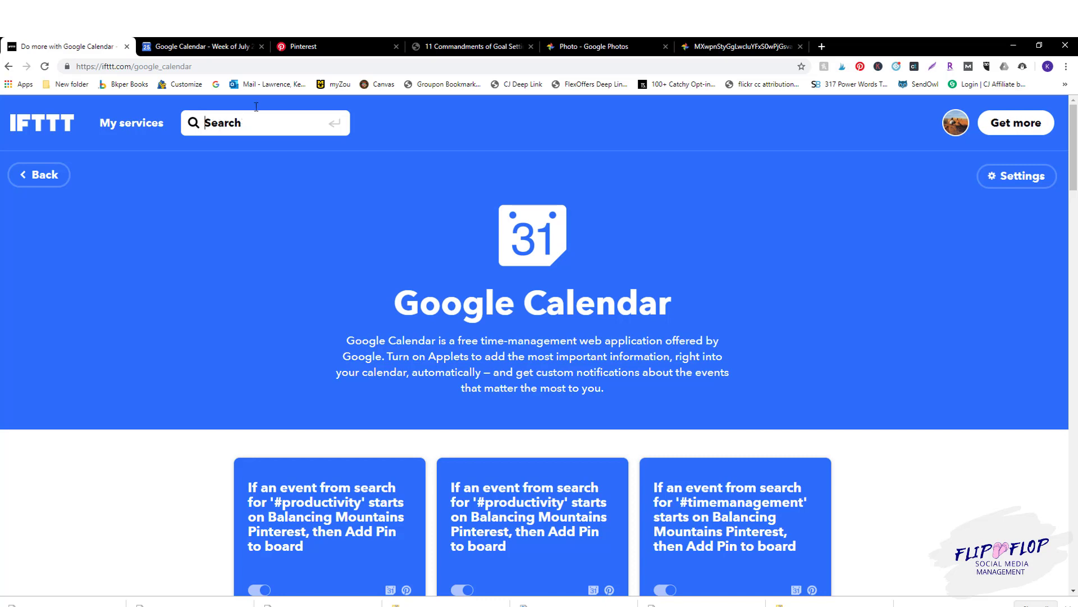
# - Duplicate the 4:30pm event on Thursday, July 25 in Google Calendar
pyautogui.click(189, 43)
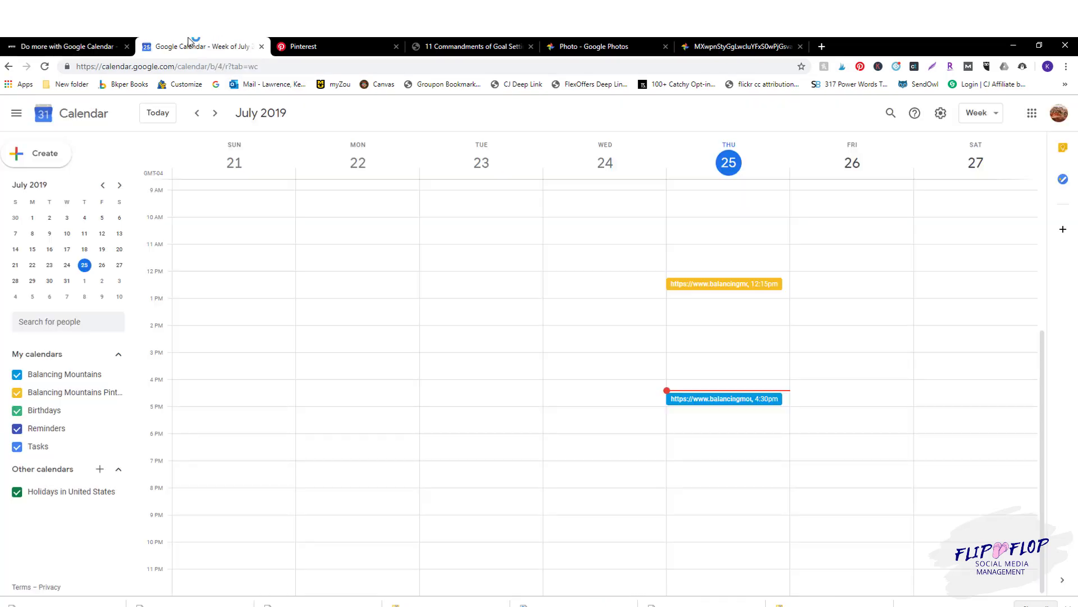
pyautogui.click(711, 400)
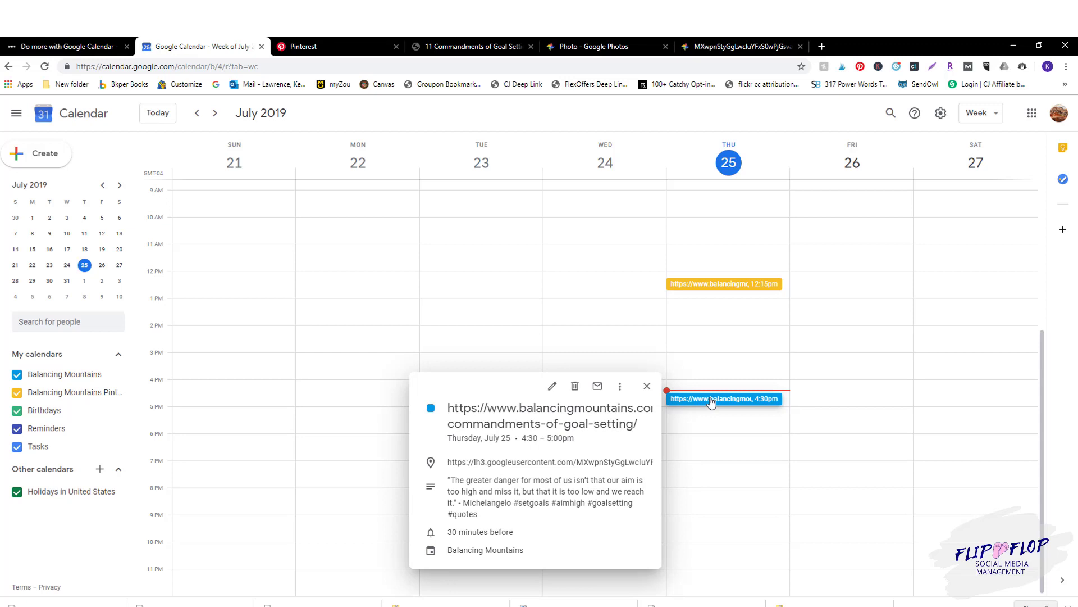
pyautogui.click(621, 386)
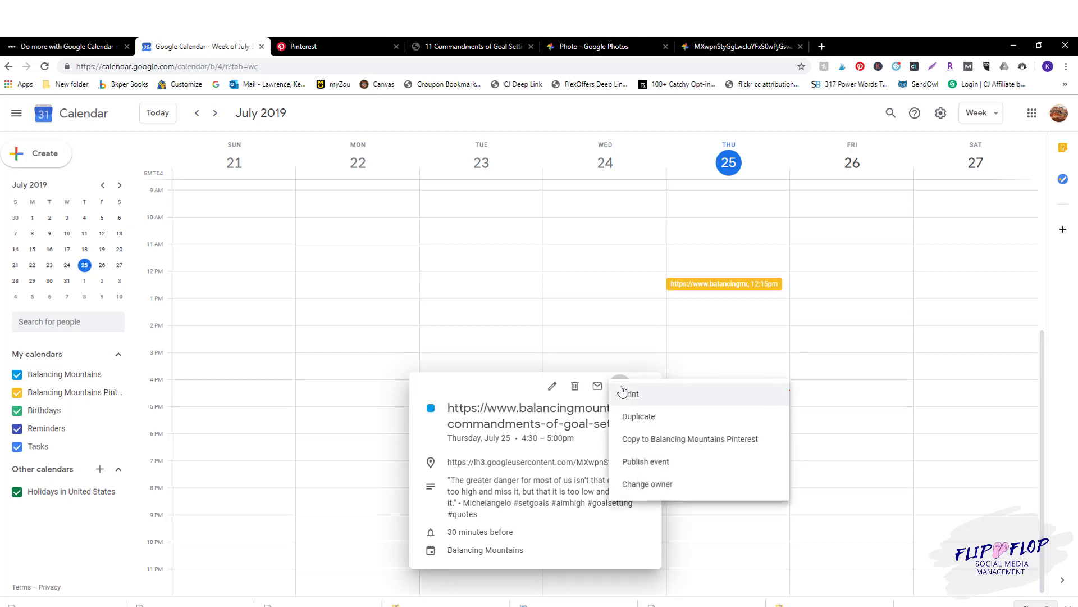
pyautogui.click(631, 419)
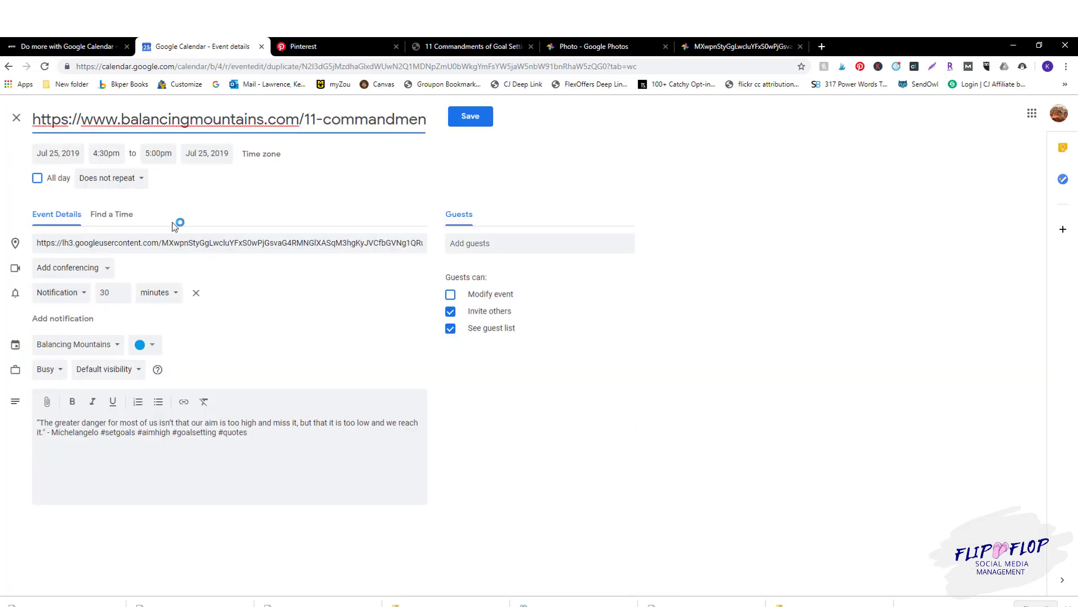
# - Set the duplicated event's start date to August 26, 2019 and save the event
pyautogui.click(50, 153)
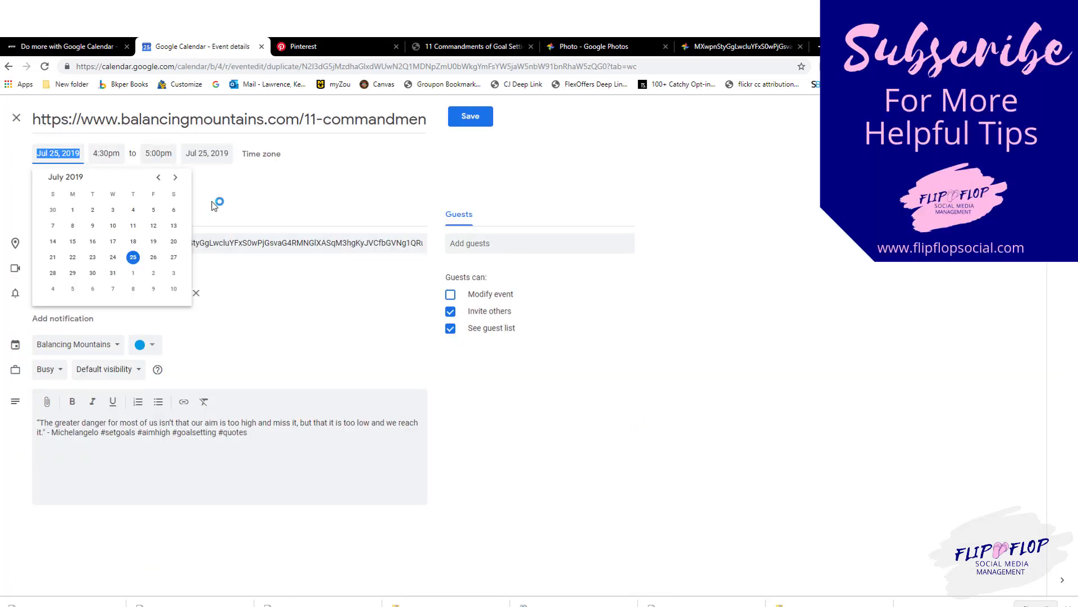
pyautogui.click(175, 177)
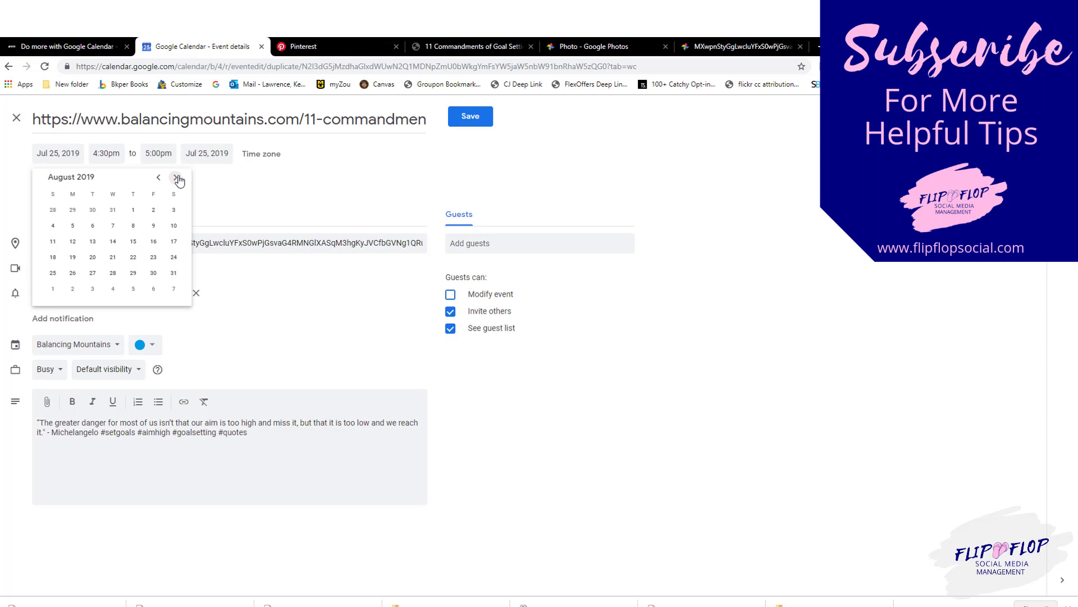
pyautogui.click(73, 273)
pyautogui.click(478, 120)
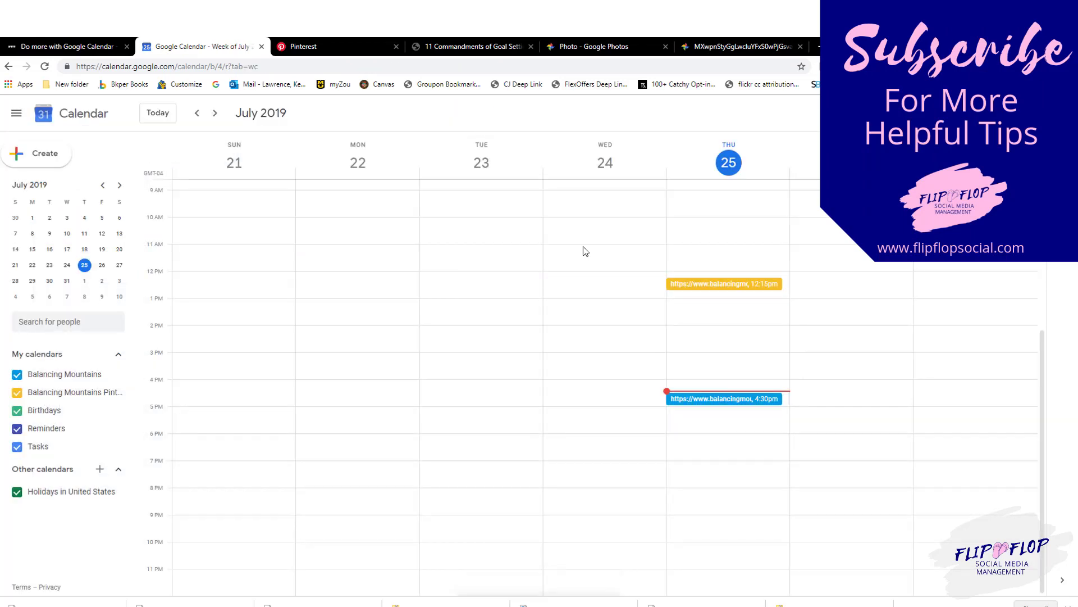